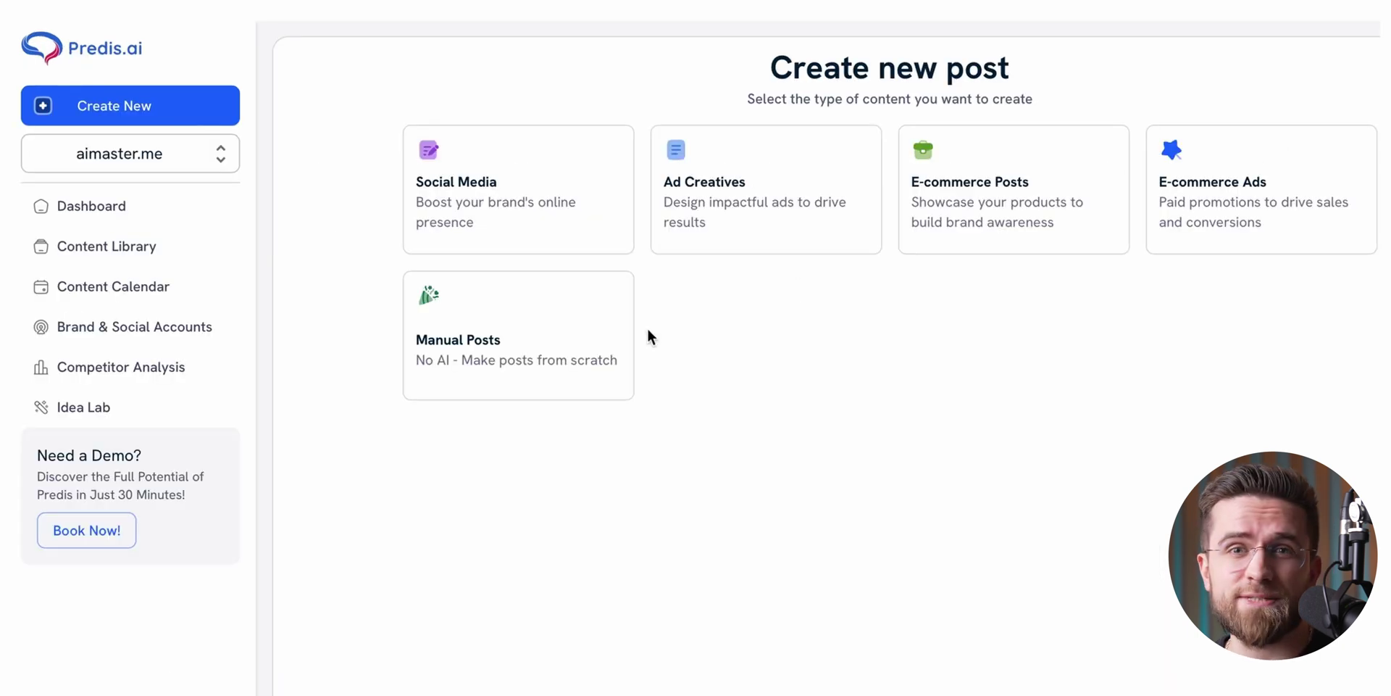
Choose Social Media with the Carousel creative type and continue to the post-details form
click(615, 217)
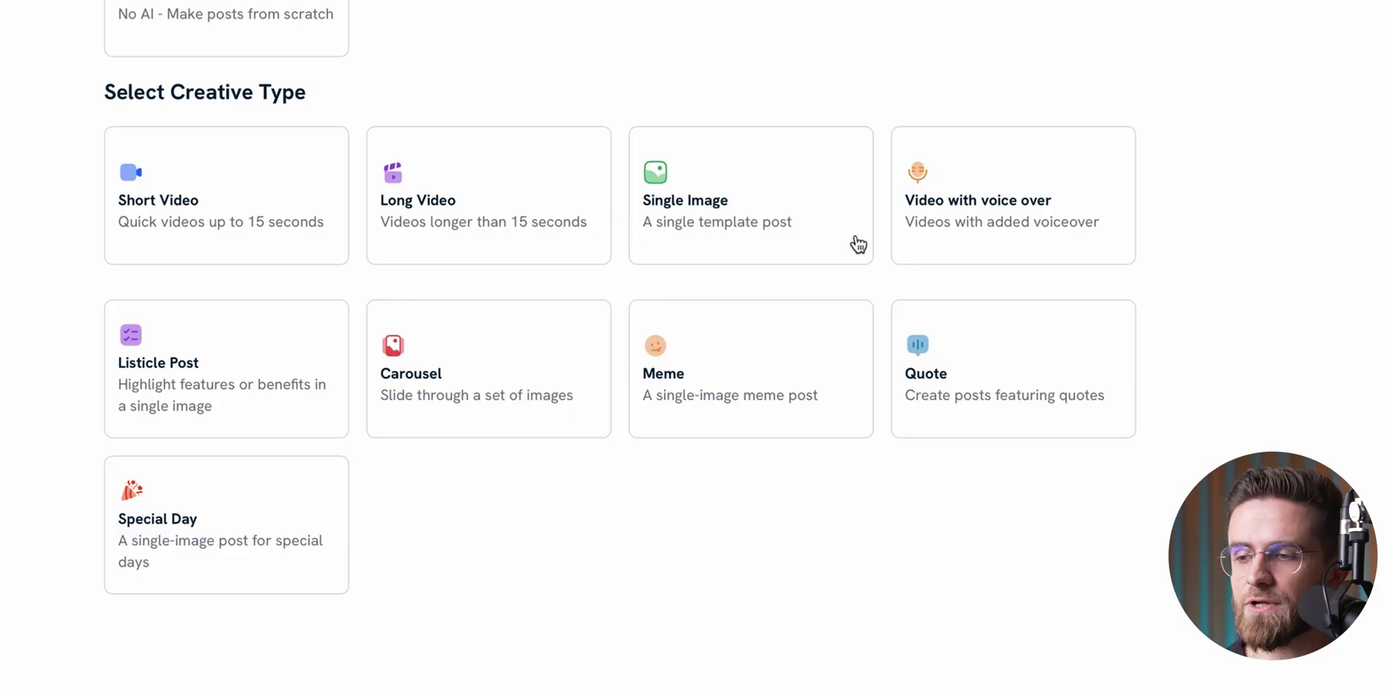
click(455, 424)
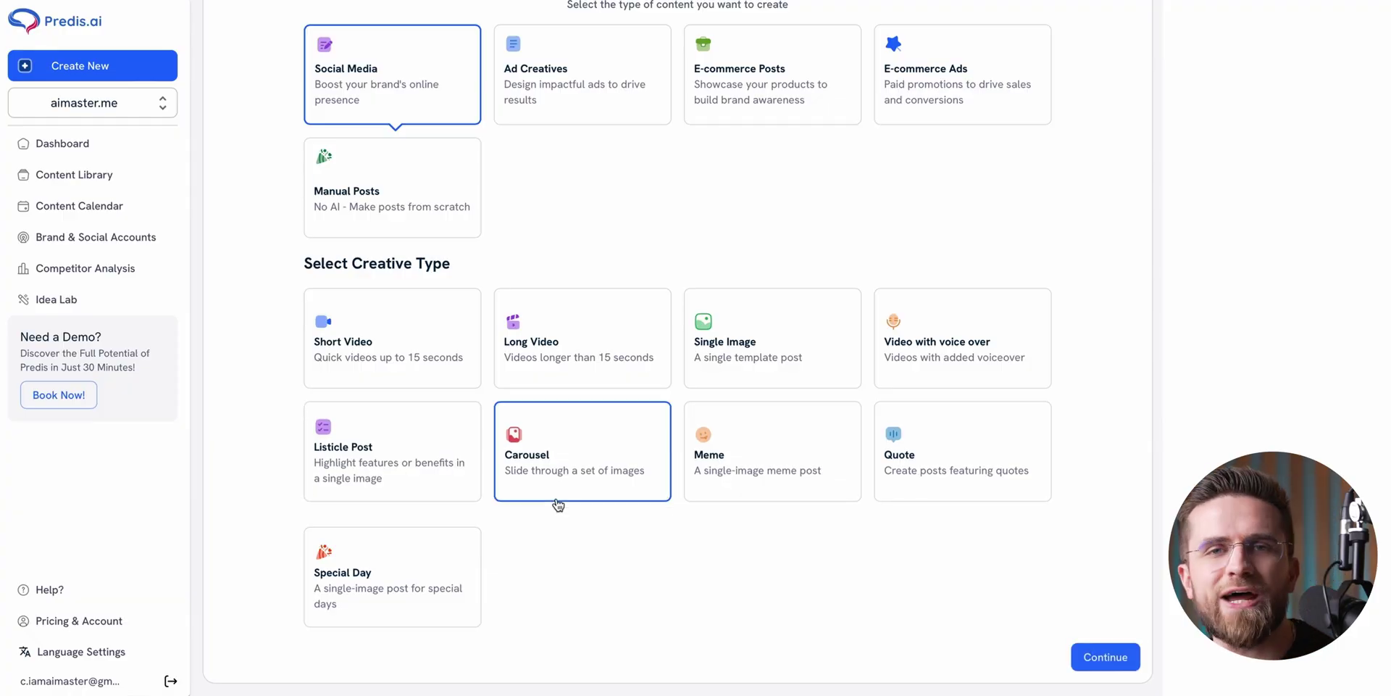
click(1102, 653)
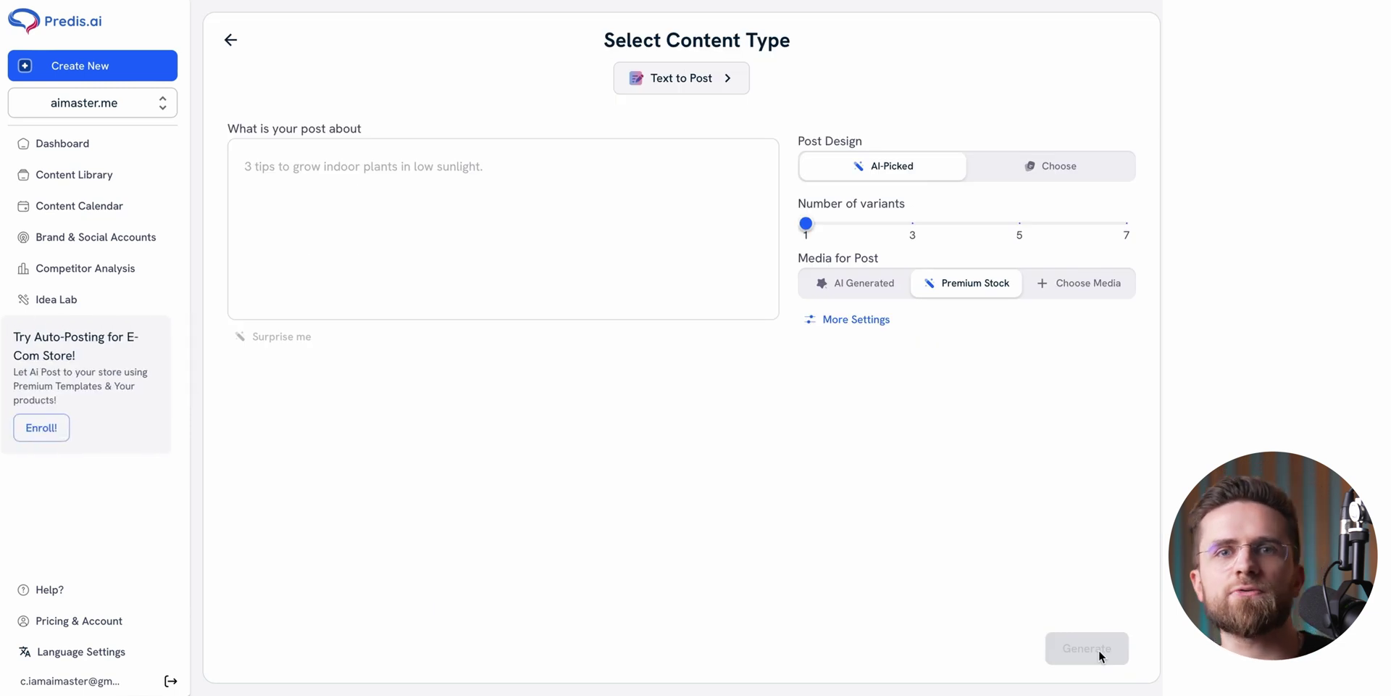
Enter the post topic '5 tips on how AI helps businesses in 2025'
click(402, 227)
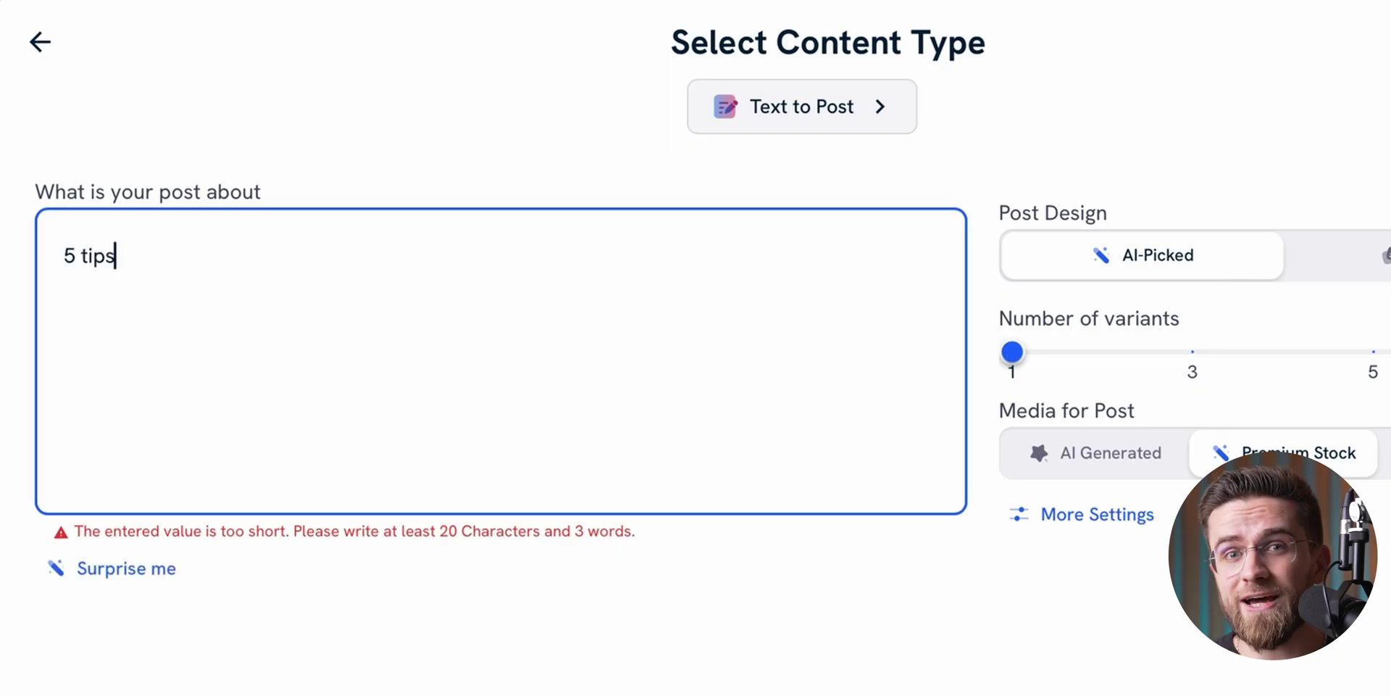
text( on how AI helps businesse)
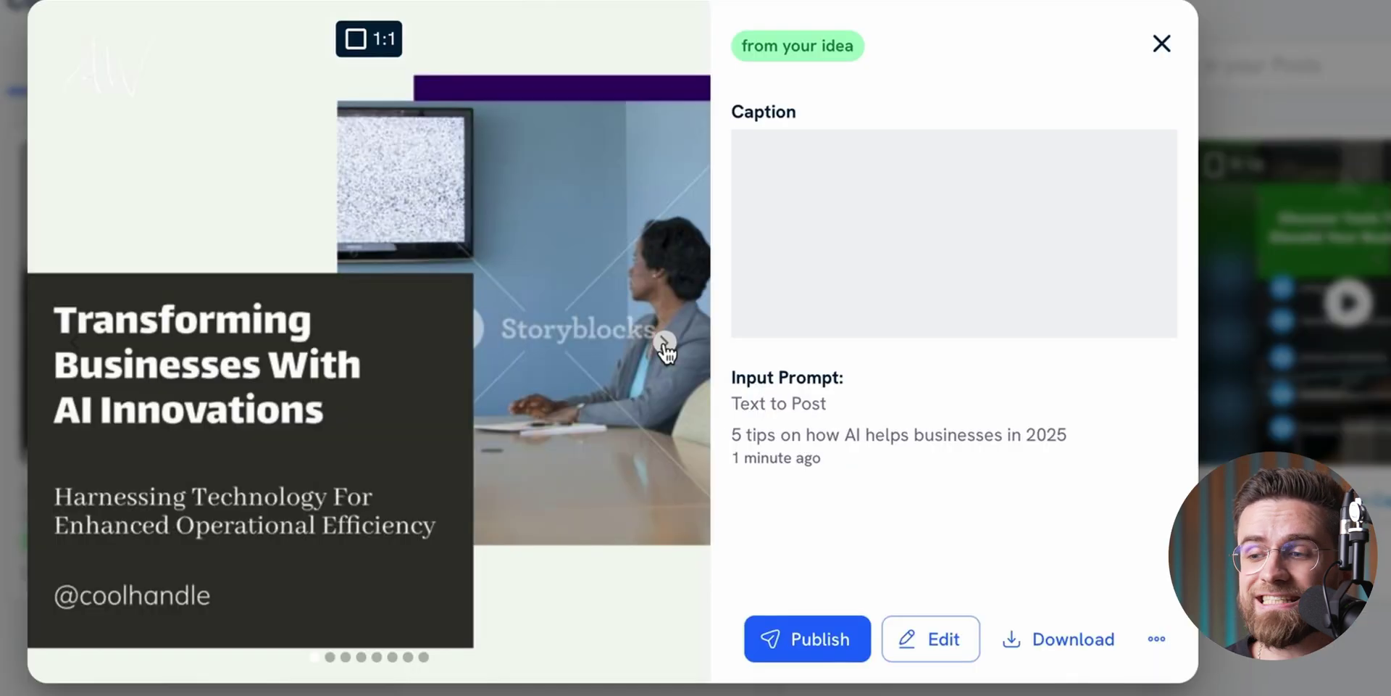
click(76, 404)
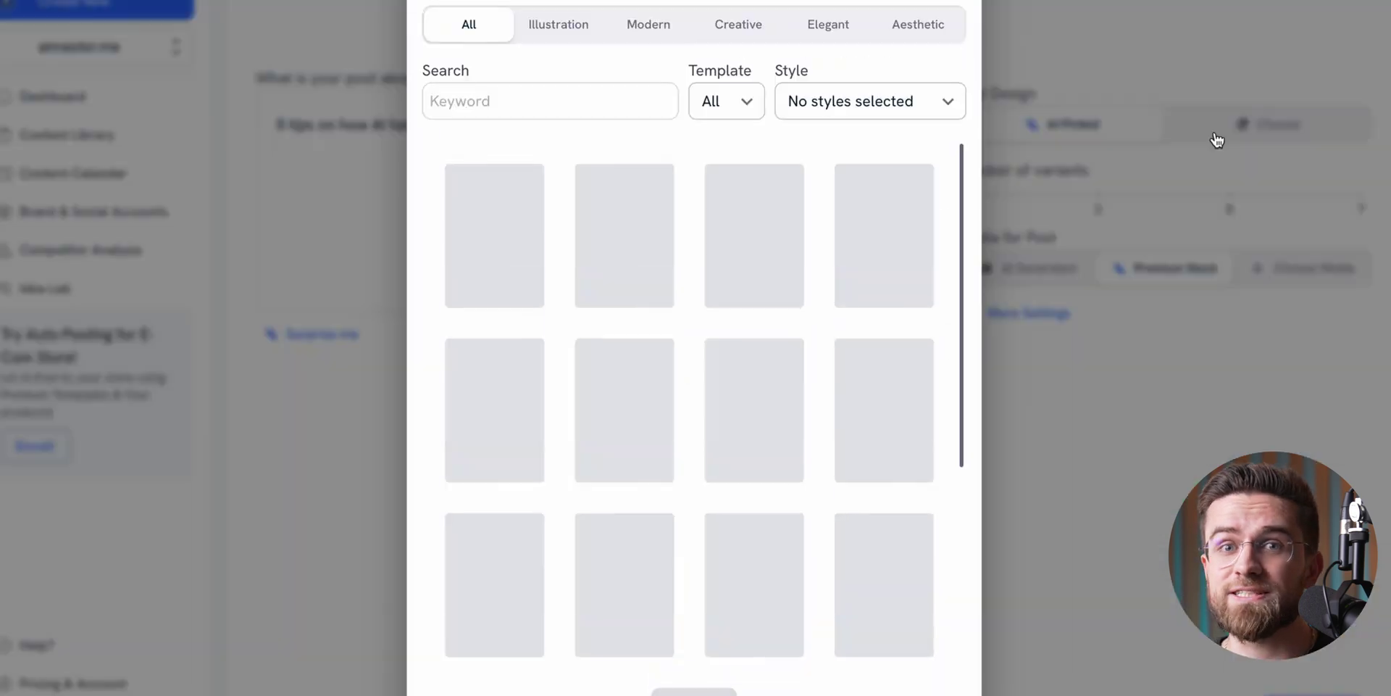
Browse carousel templates, set 3 variants, and expand More Settings before generating
scroll(809, 316, down, 4)
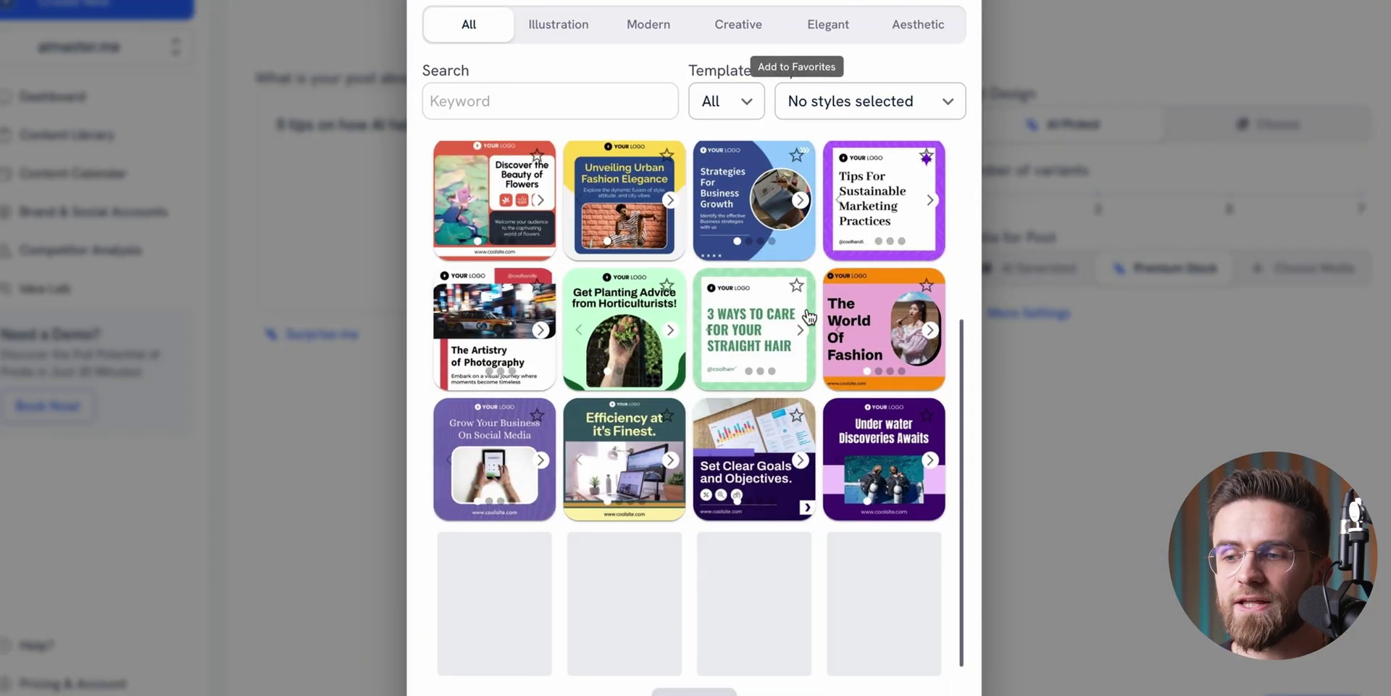
scroll(809, 316, down, 3)
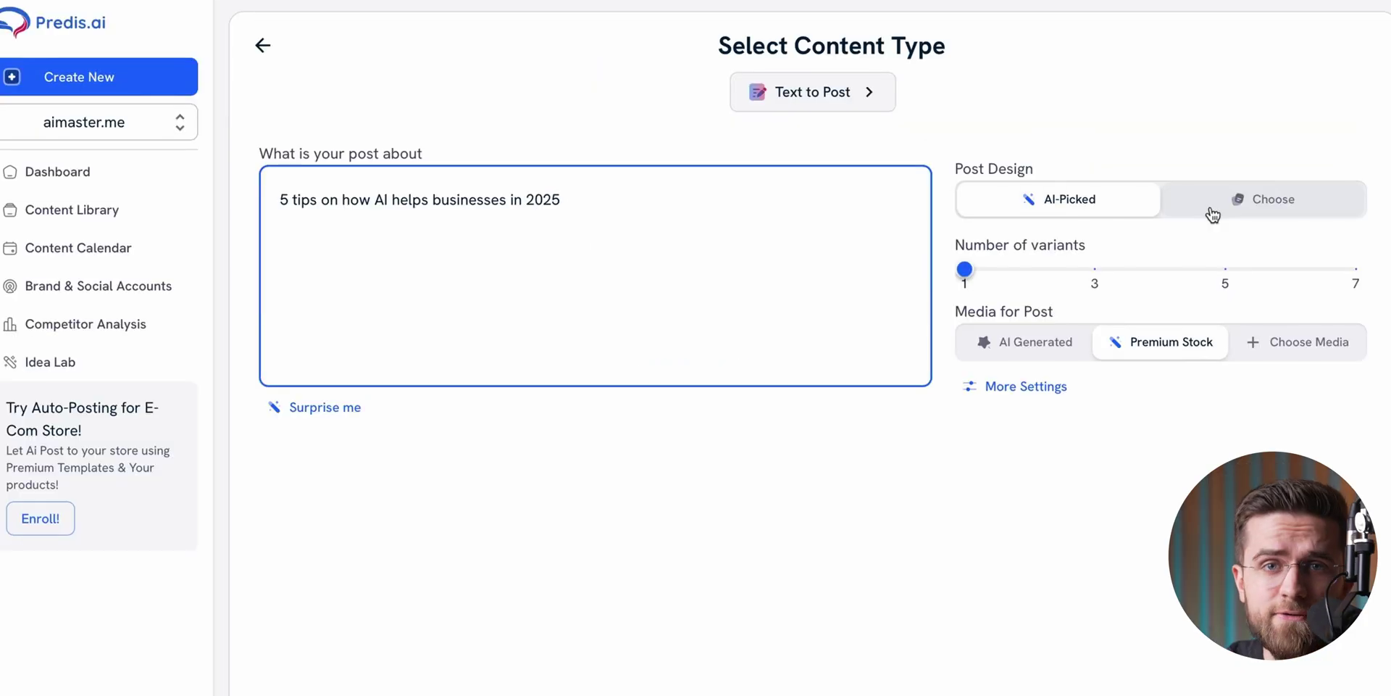
click(1208, 210)
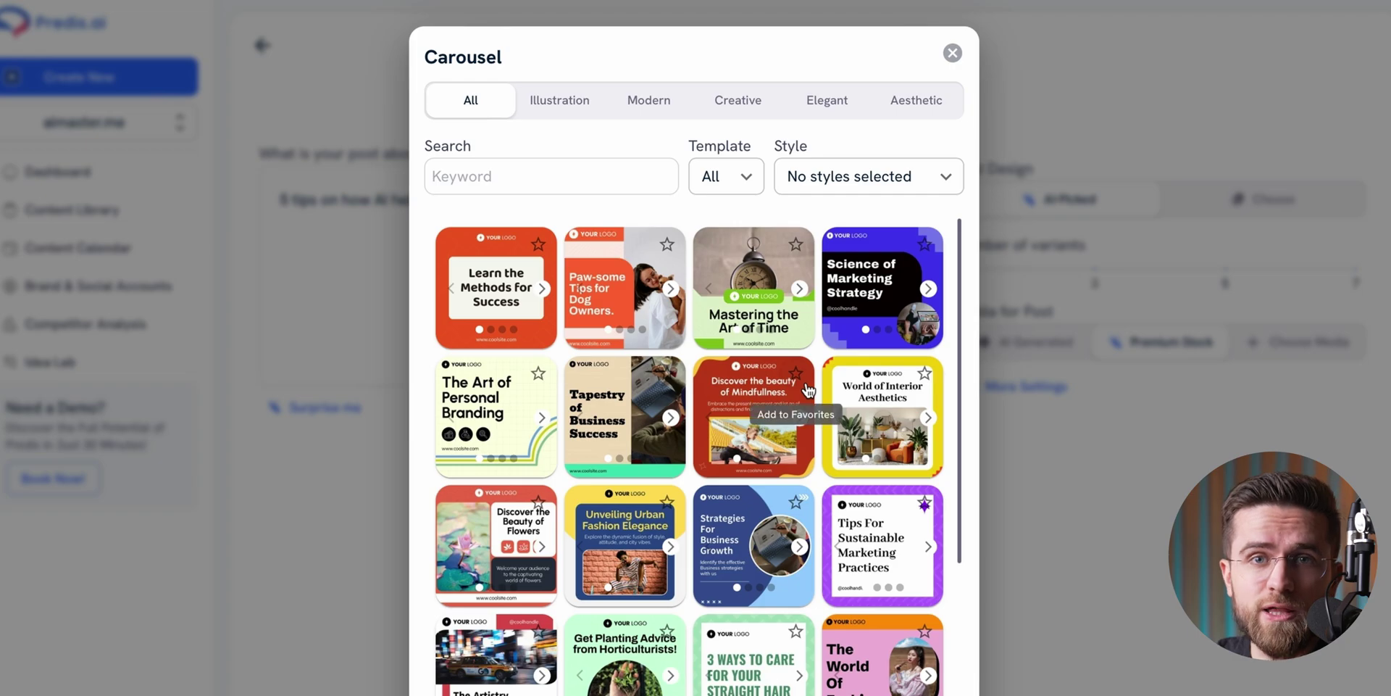
scroll(808, 391, down, 10)
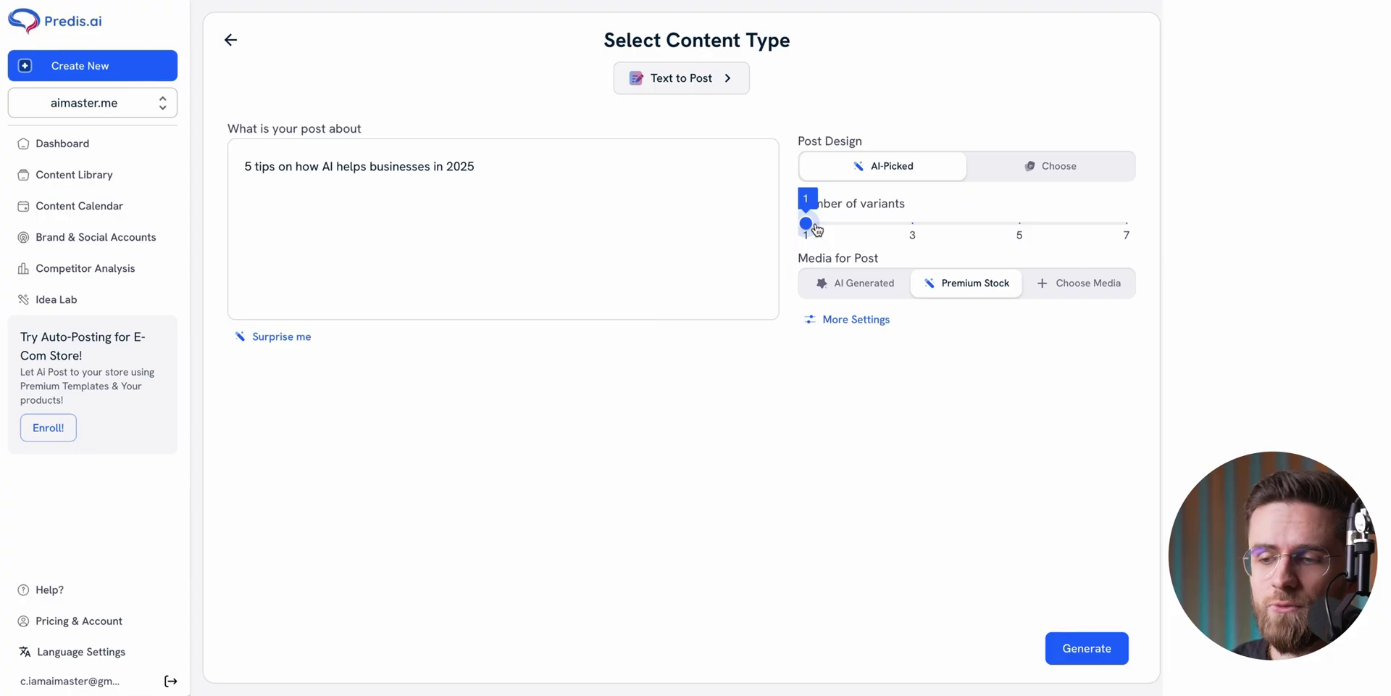
drag(805, 222, 913, 224)
click(863, 321)
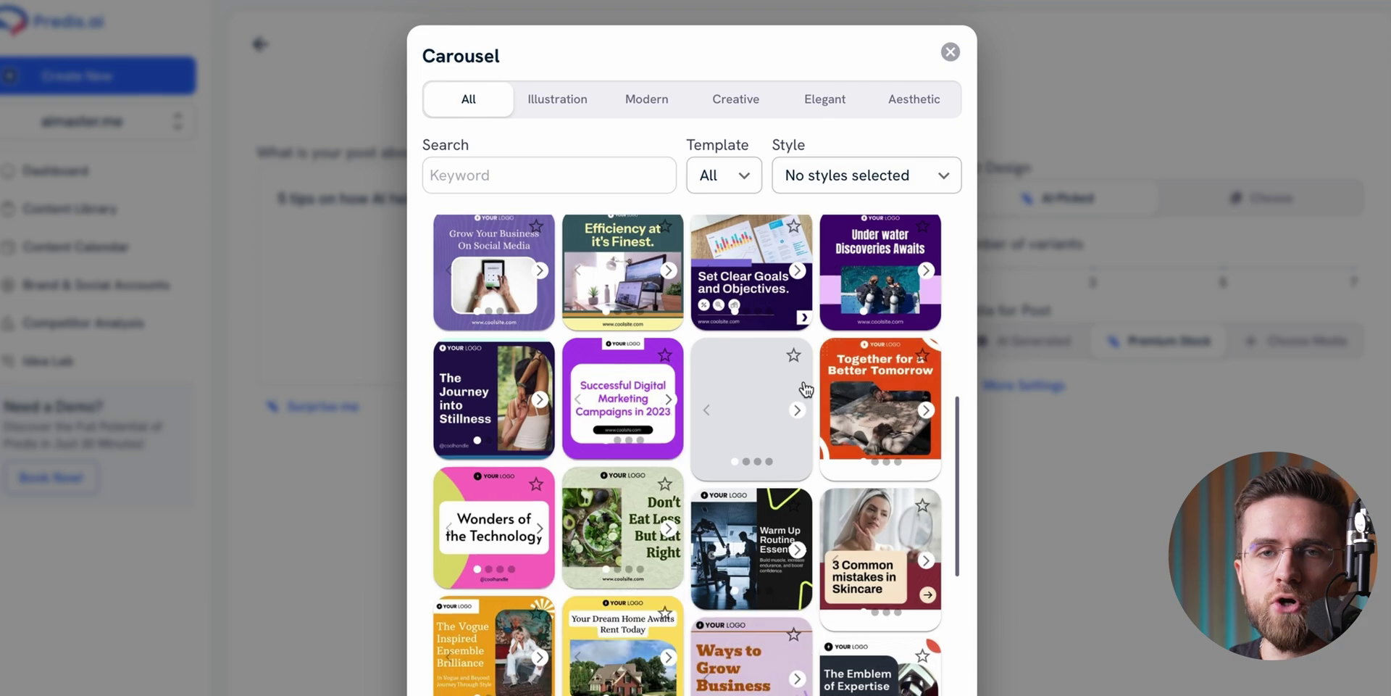
scroll(688, 435, down, 3)
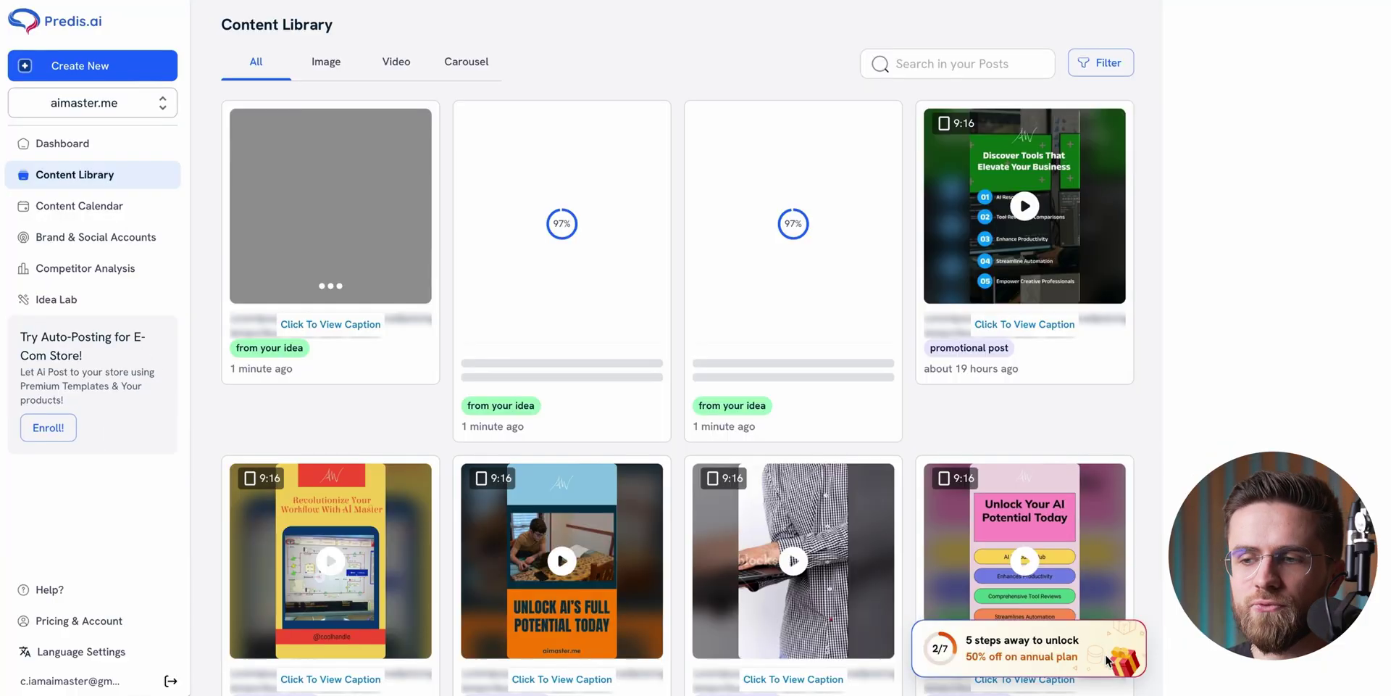
Open the new carousel post, view its first three slides, and open it for editing
click(328, 321)
click(733, 285)
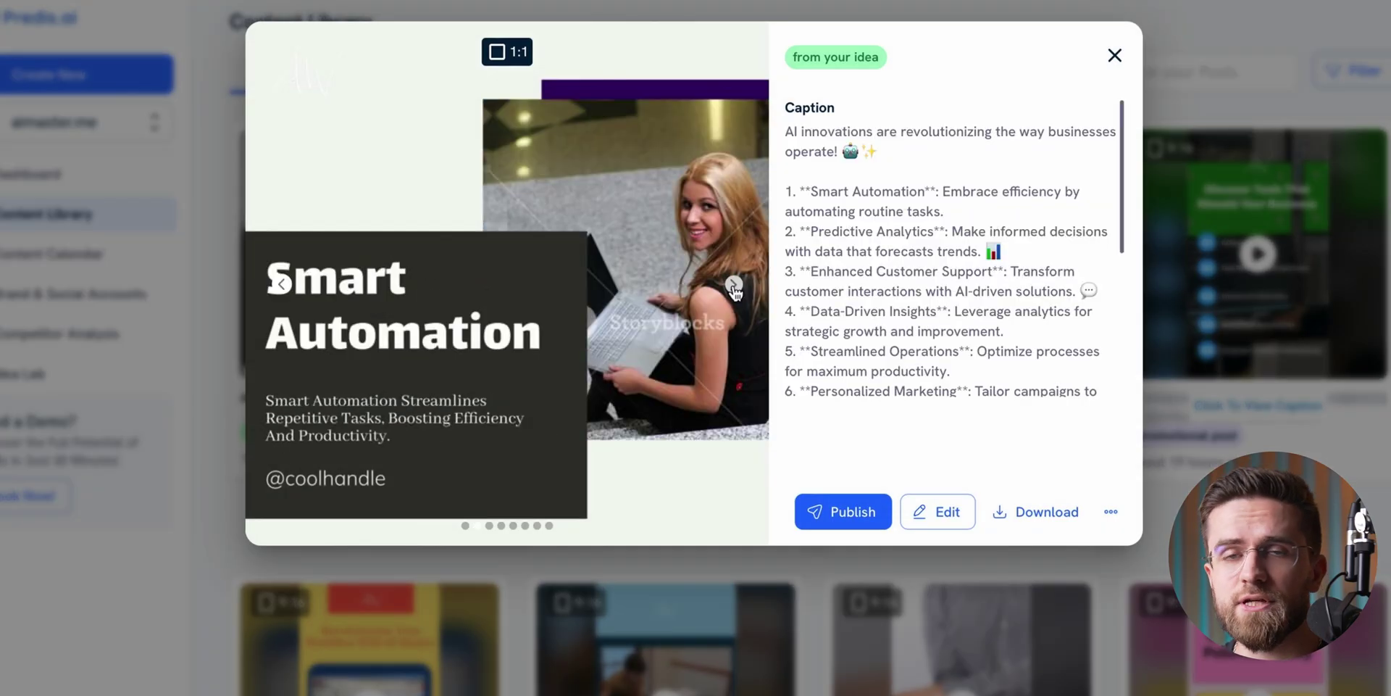
click(733, 285)
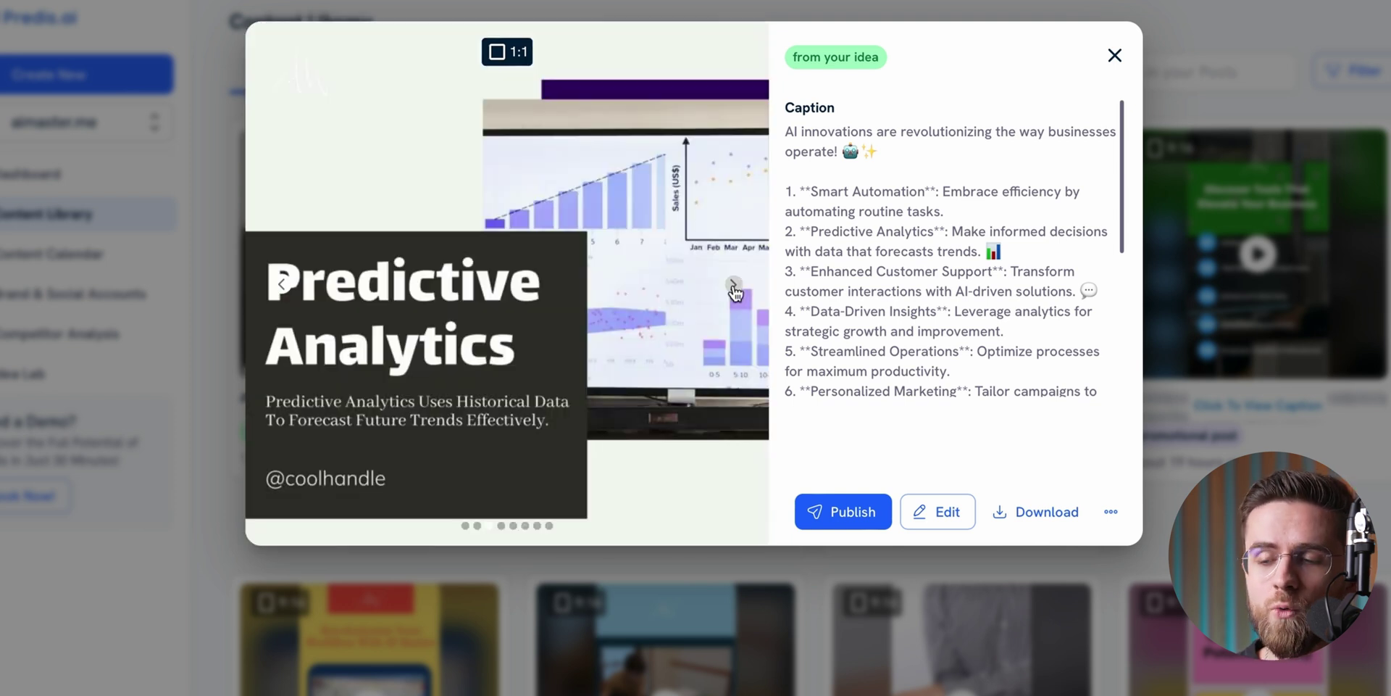
click(958, 517)
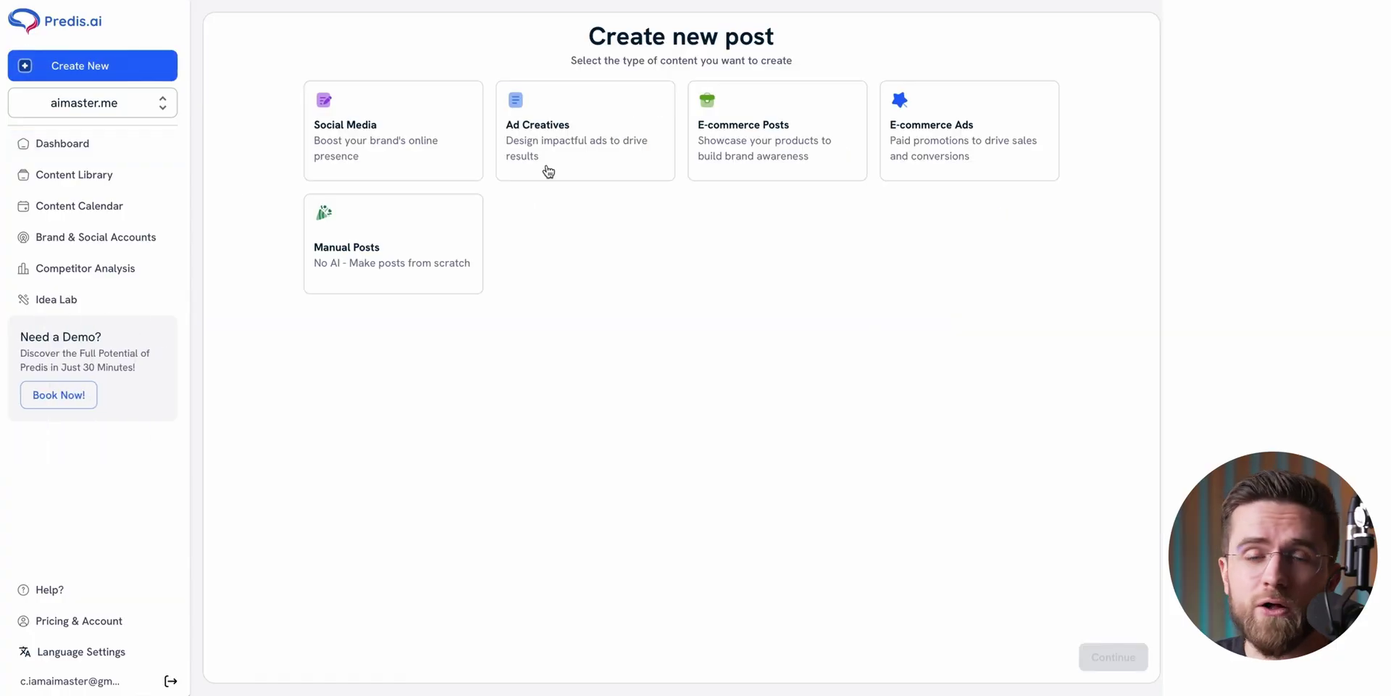
Start a portrait Ad Creatives video and begin entering the ad context
click(623, 169)
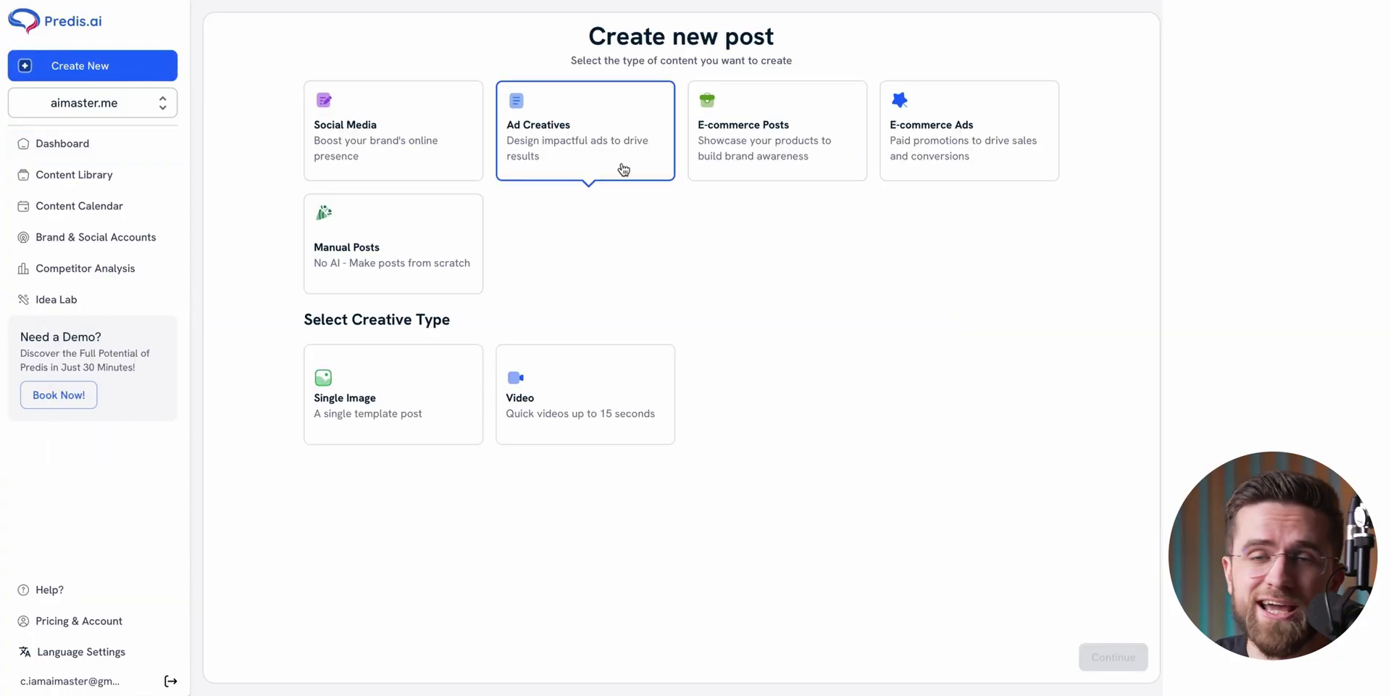
click(551, 414)
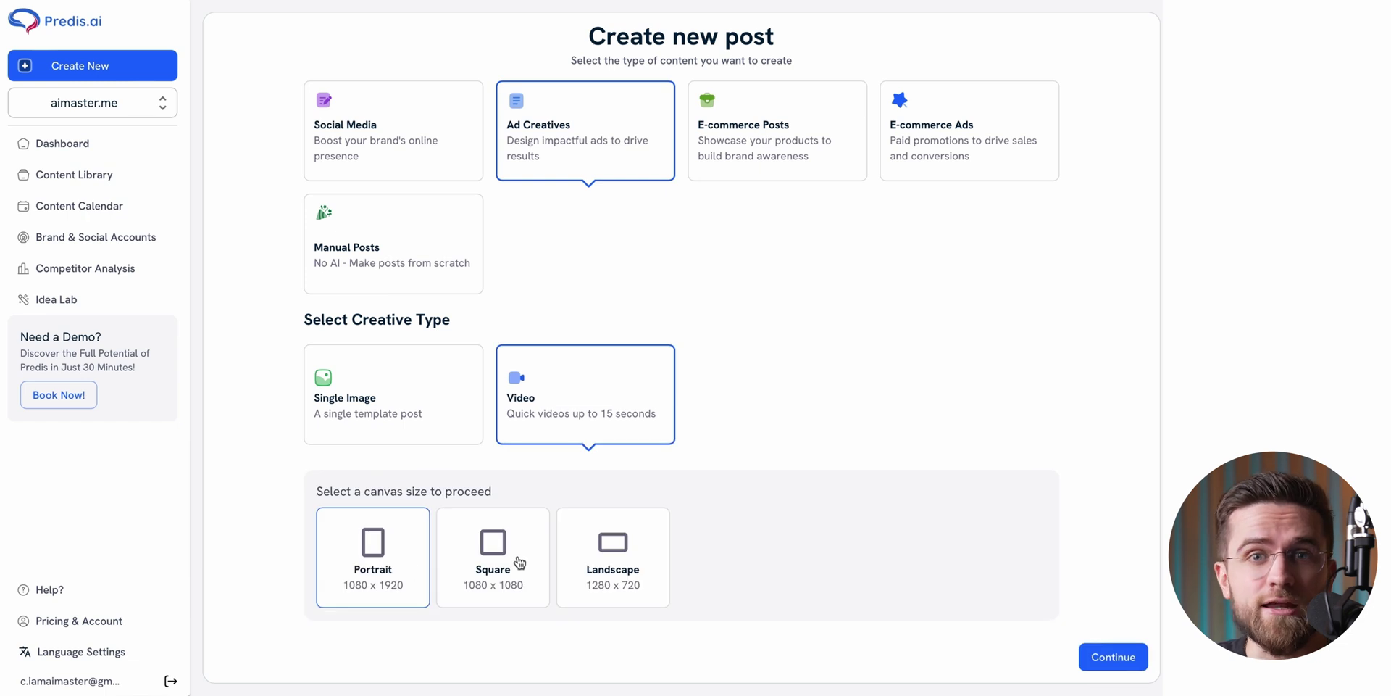
click(1110, 656)
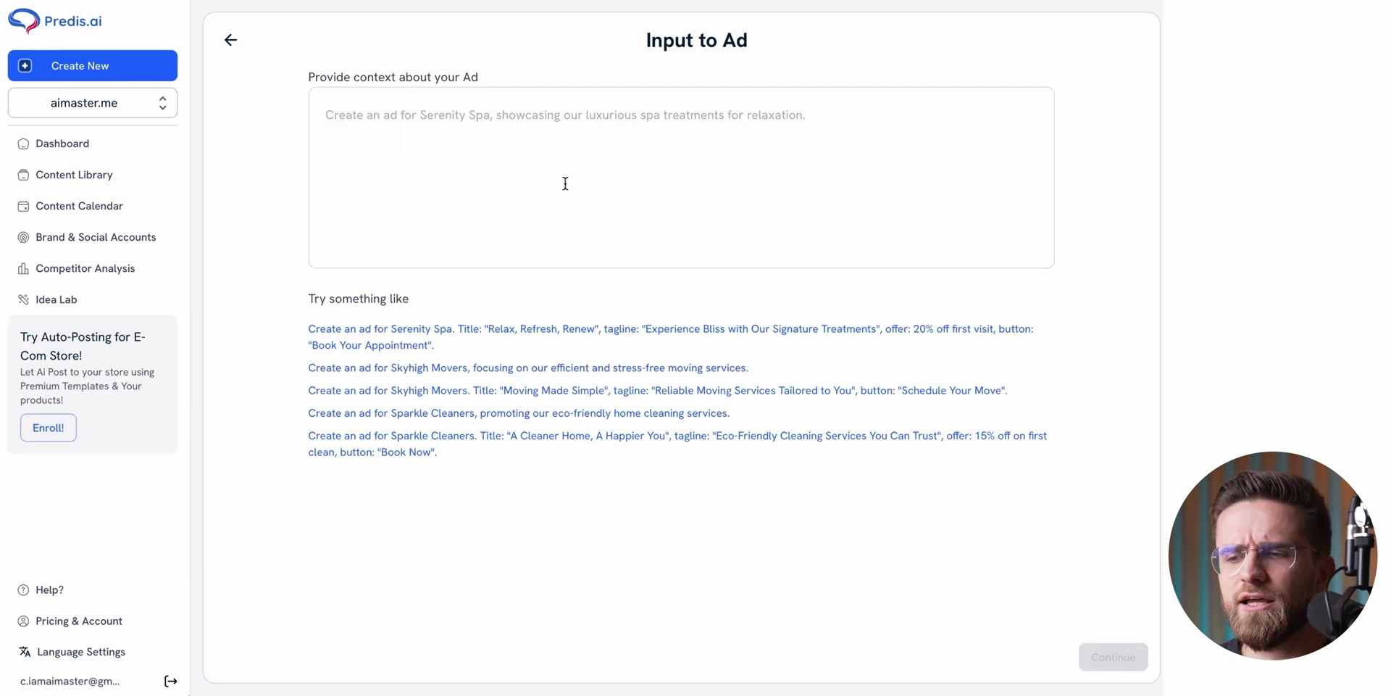
click(505, 123)
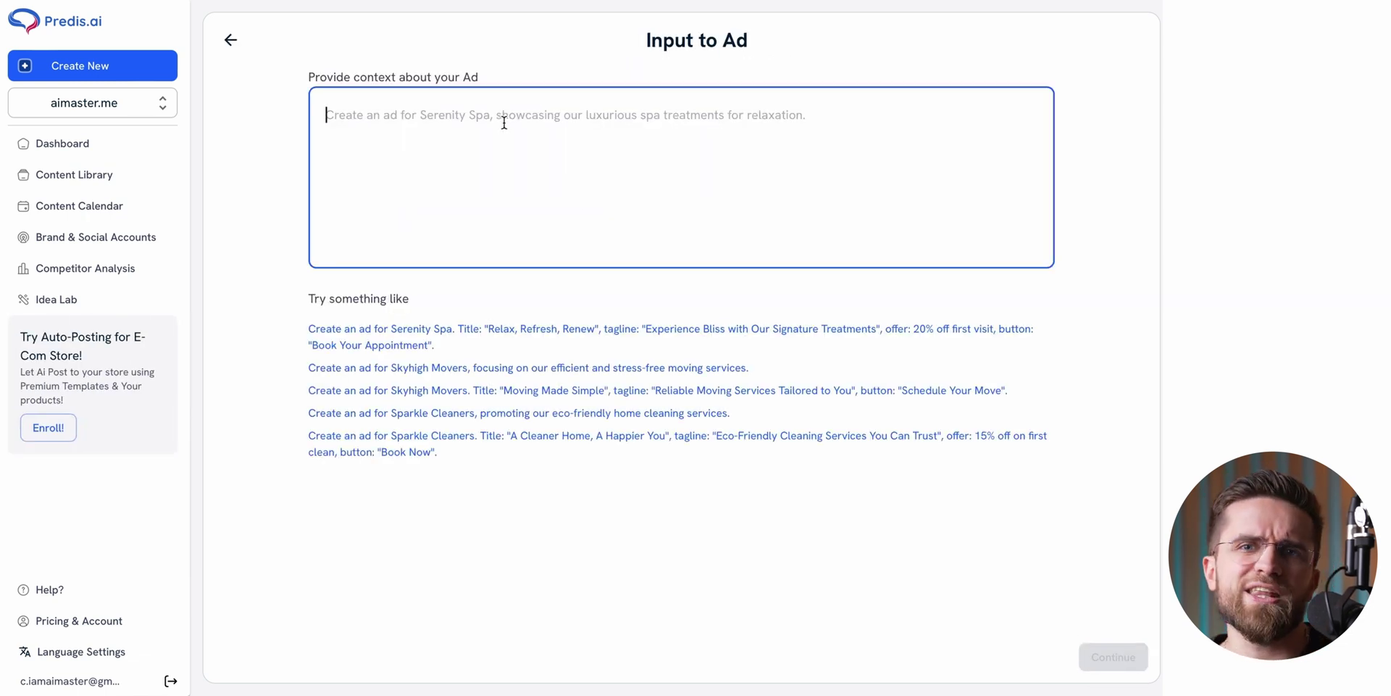
Describe an ad for an organic gluten-free Brooklyn restaurant targeting ages 20-45, and submit it
text(reate)
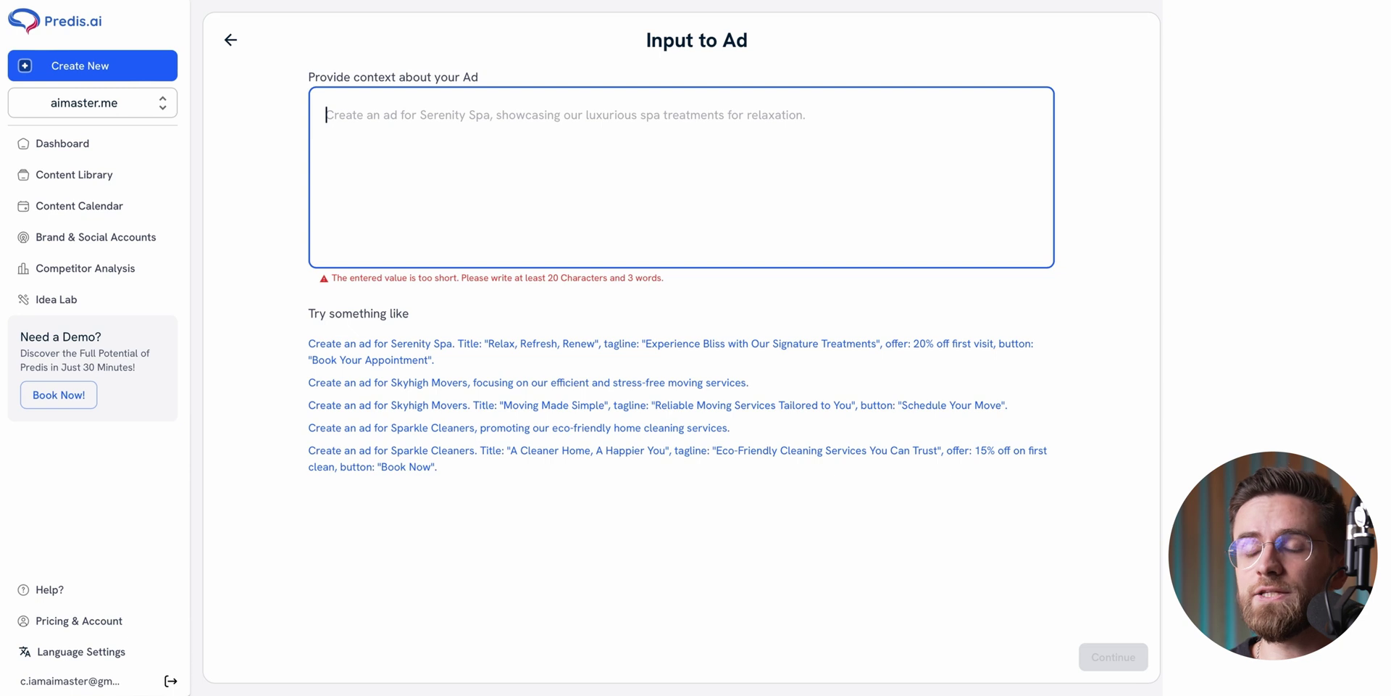
text(Create an ad)
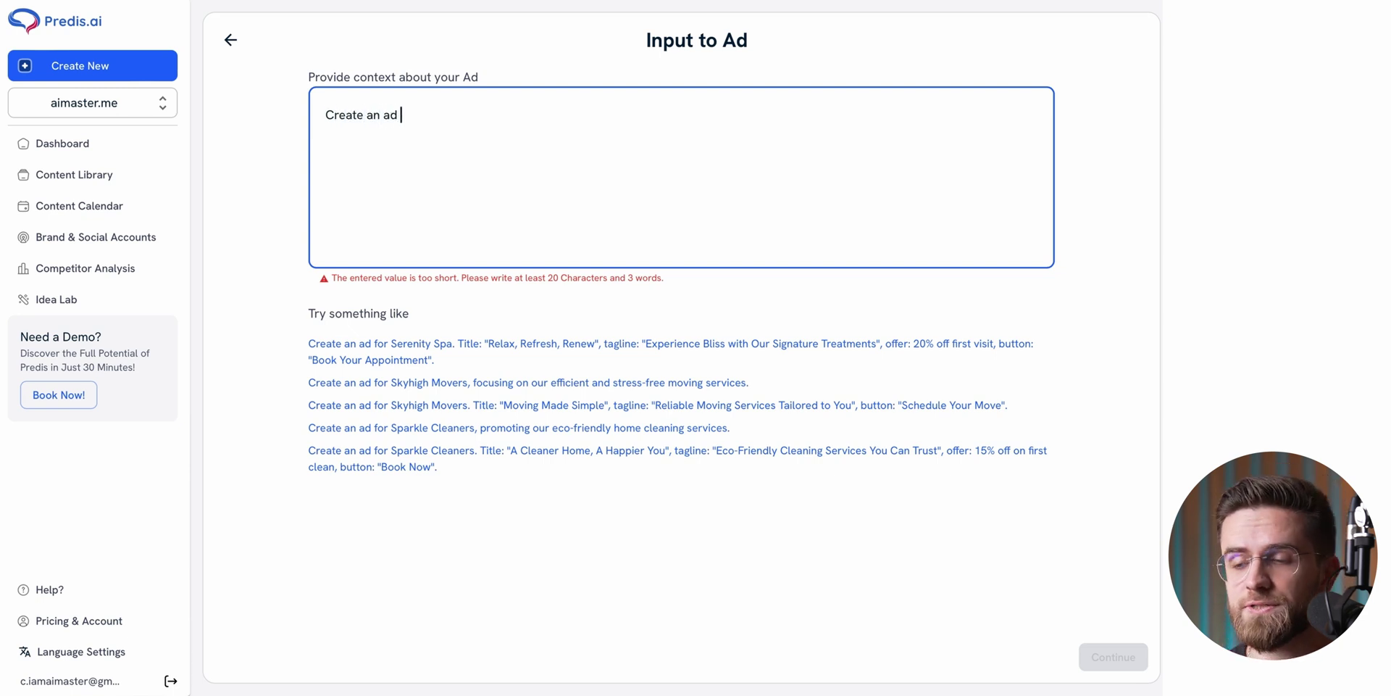
text( for AI-powered)
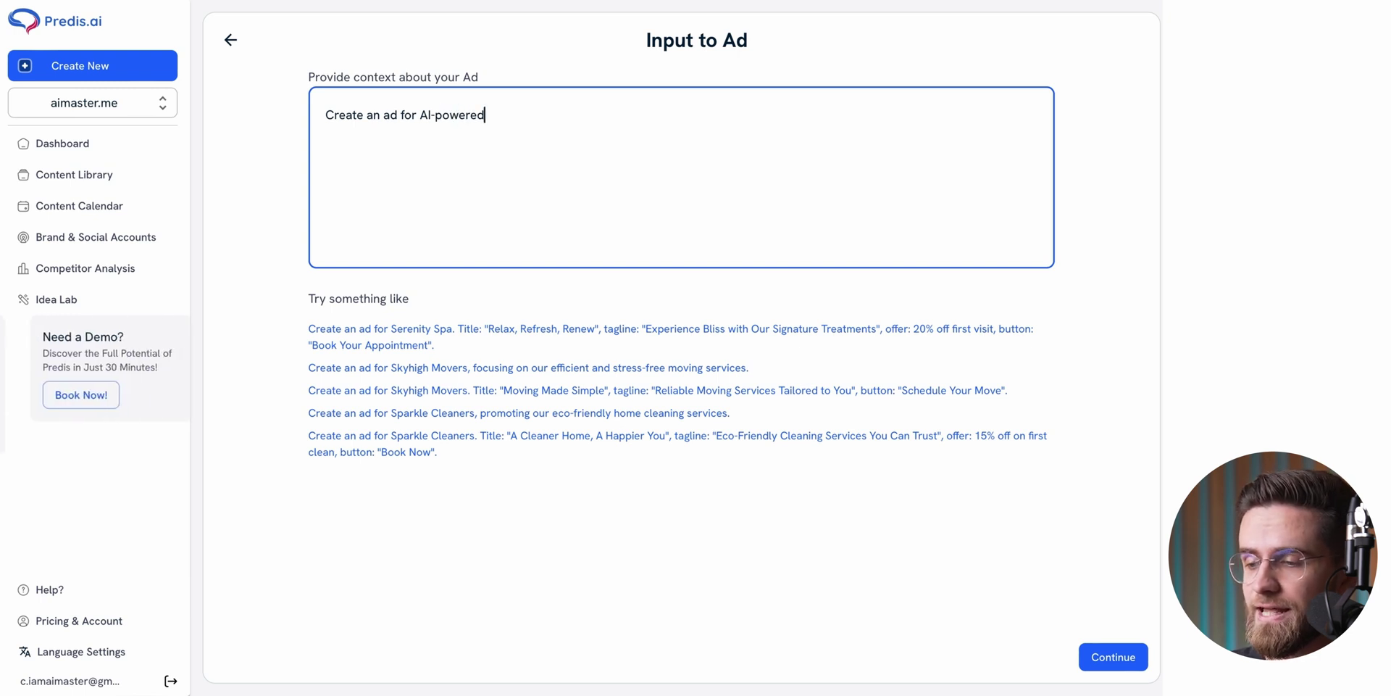
shift+click(423, 118)
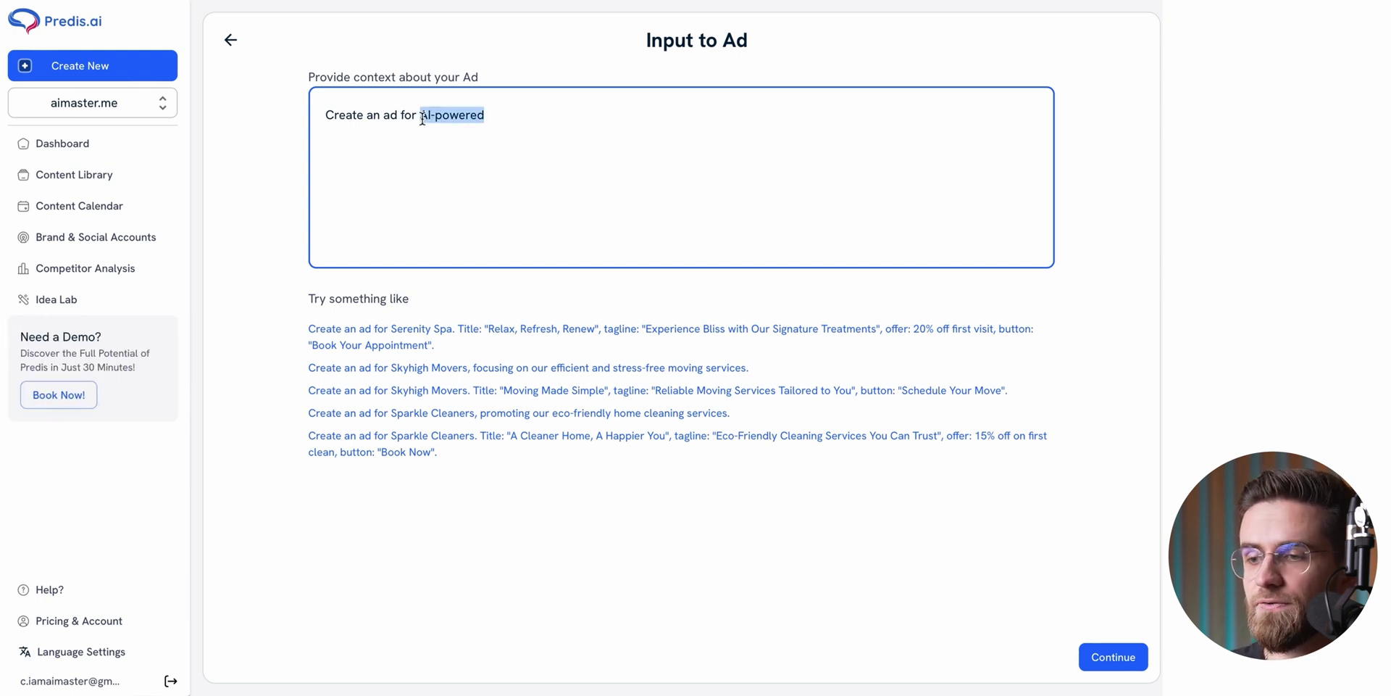
text(a)
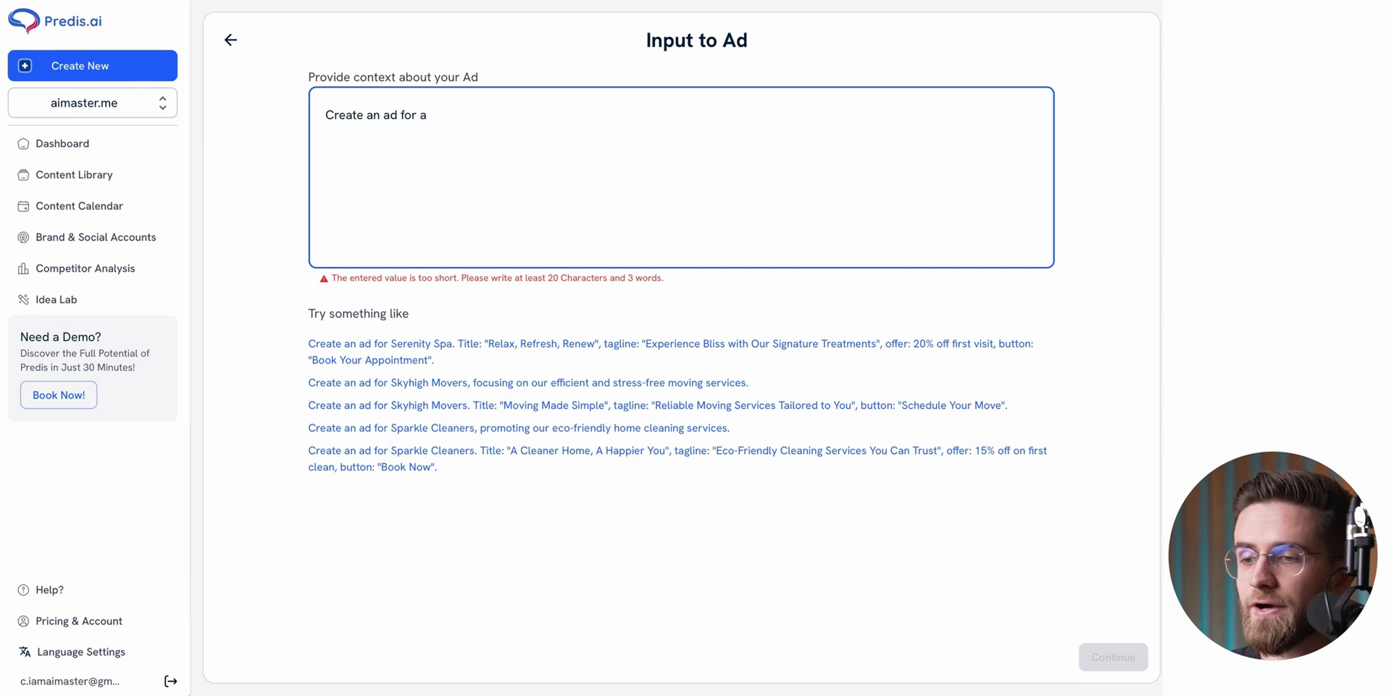
text(n or)
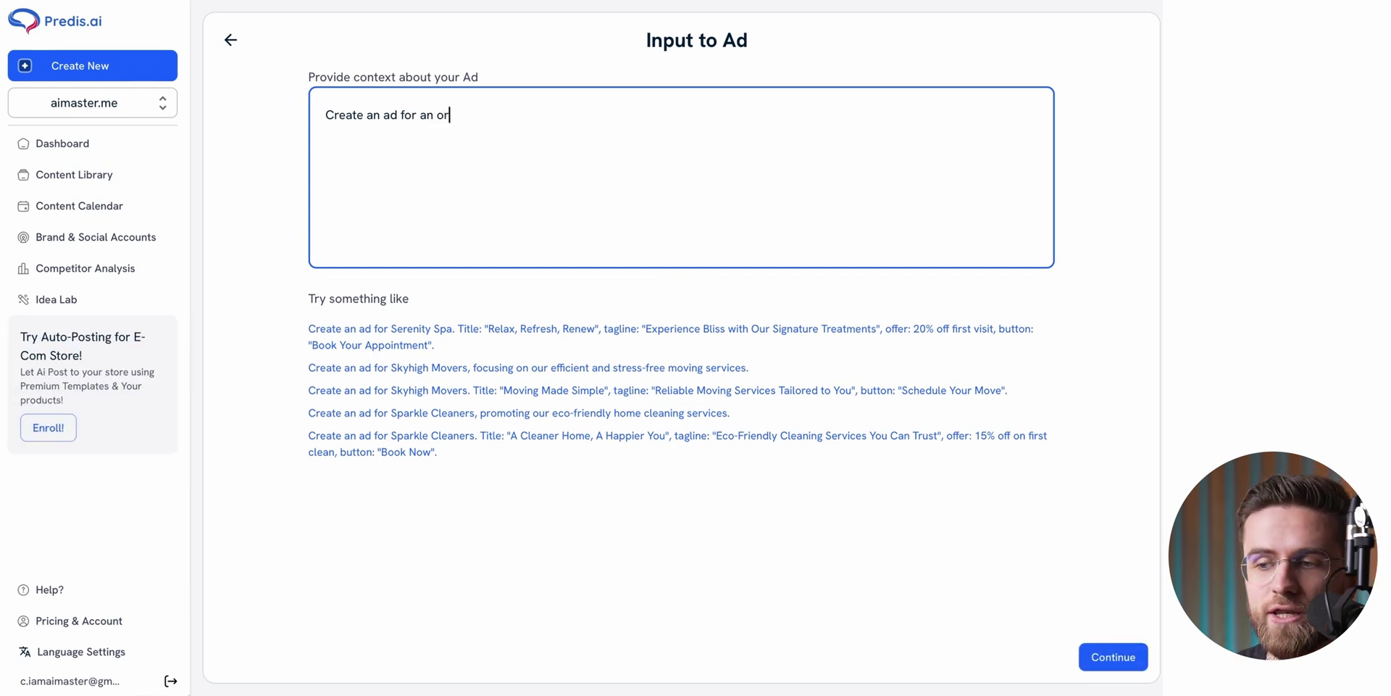
text(gani)
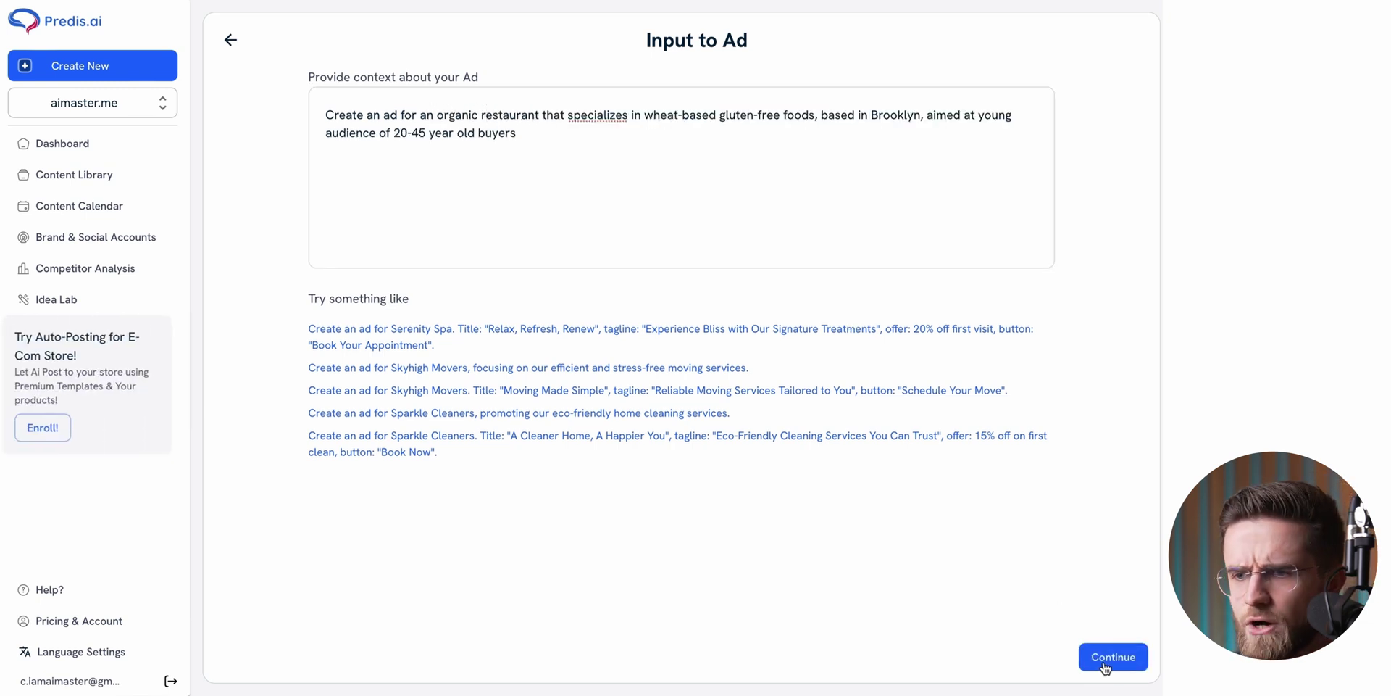
click(1107, 657)
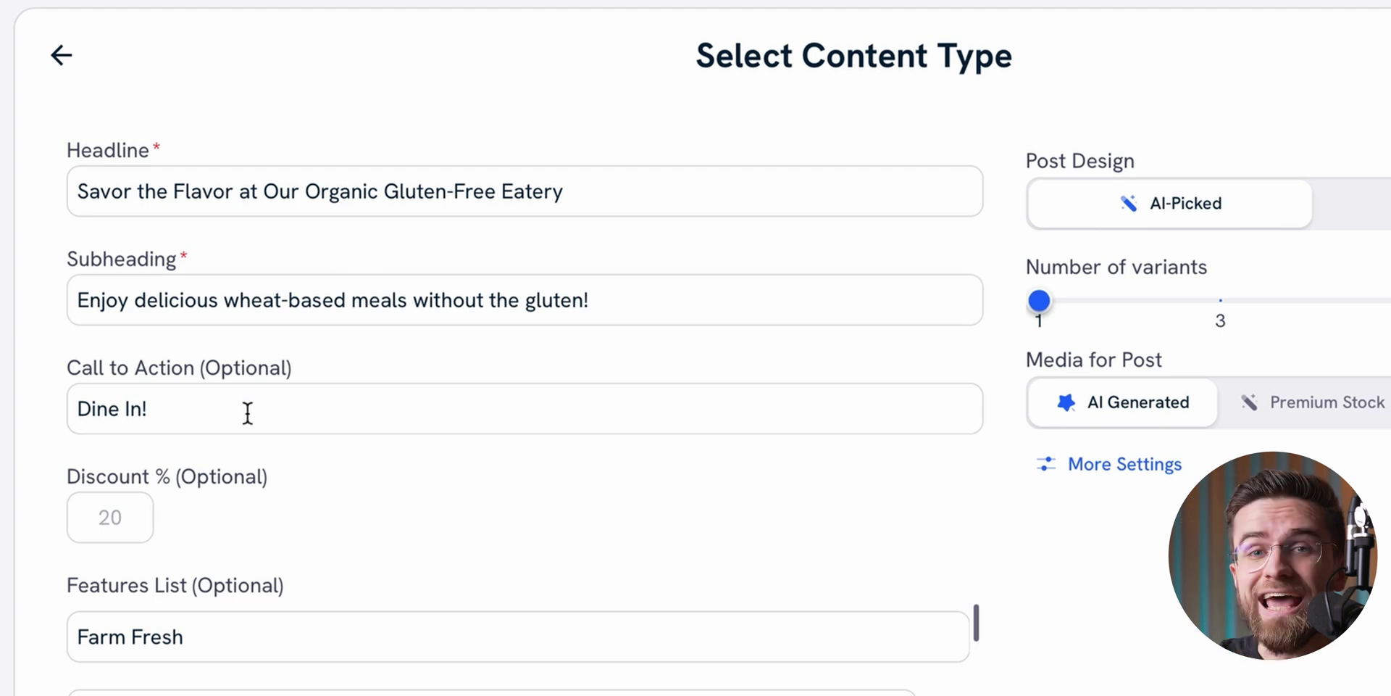
Set a 10% discount, expand More Settings, and generate two restaurant video ad variants
click(132, 531)
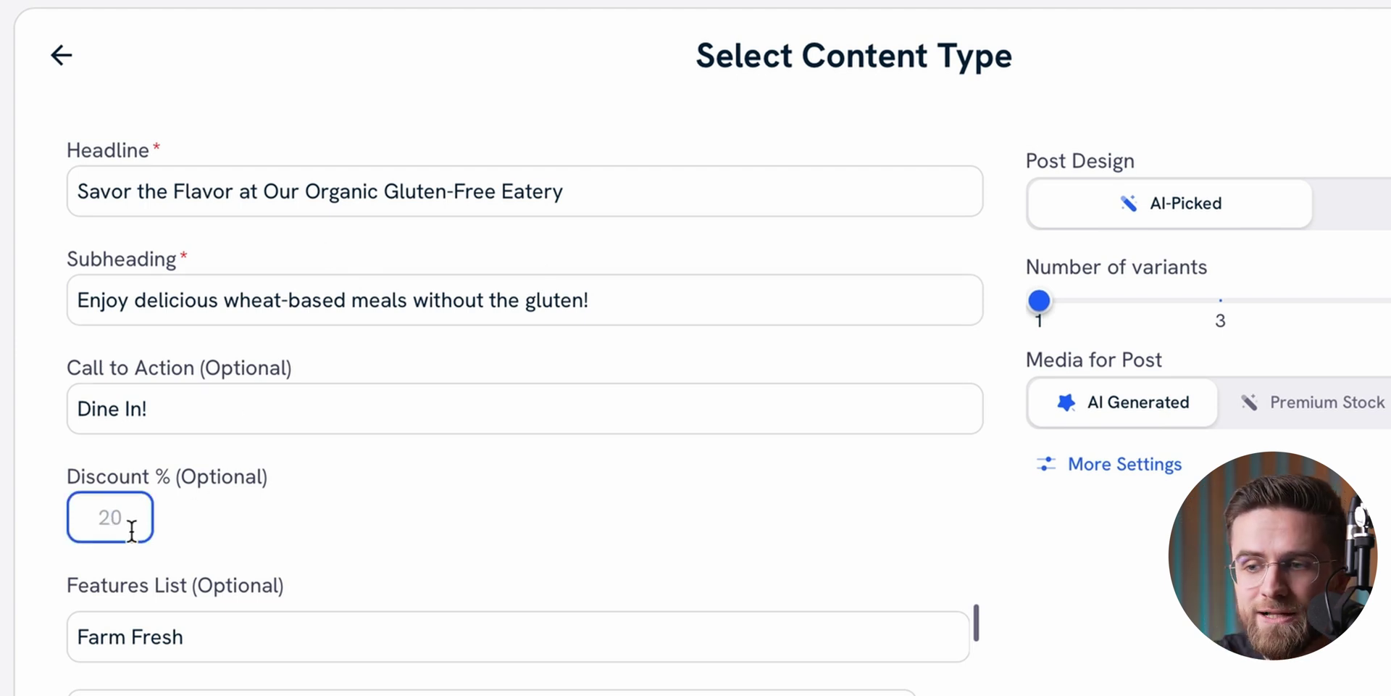
click(215, 542)
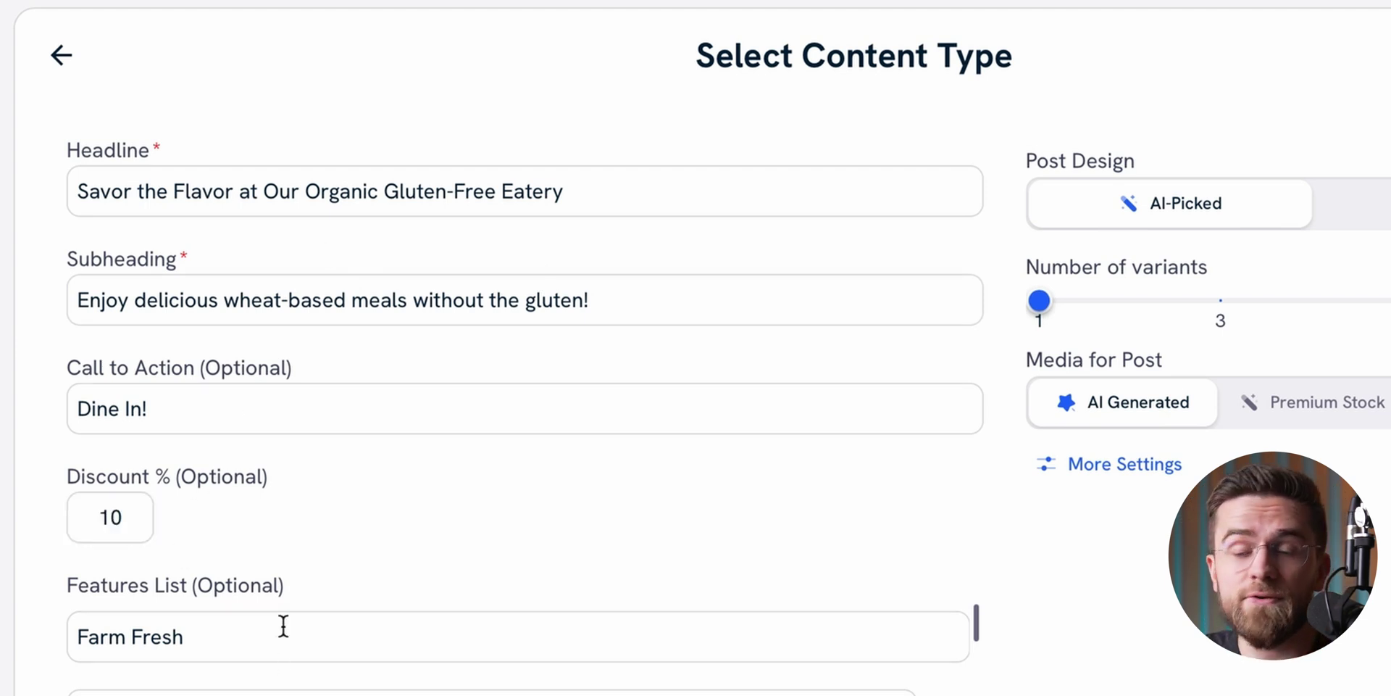
scroll(289, 516, down, 2)
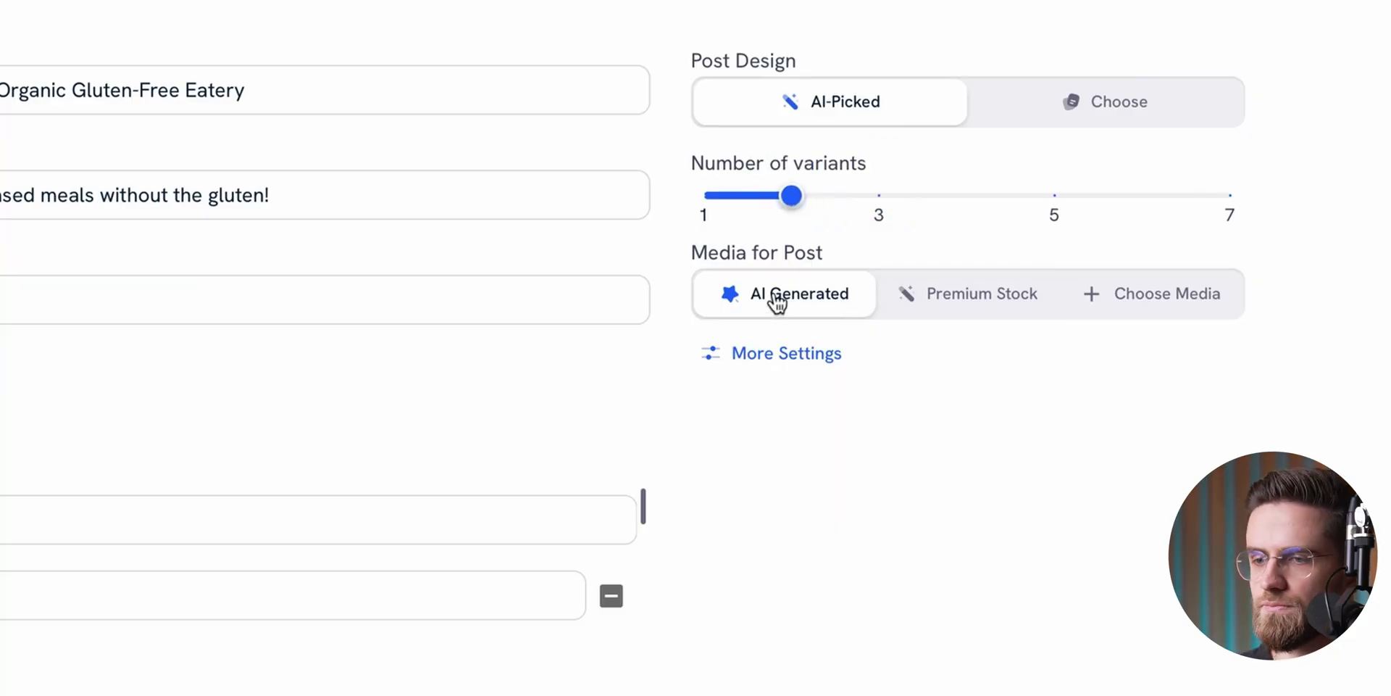
click(711, 353)
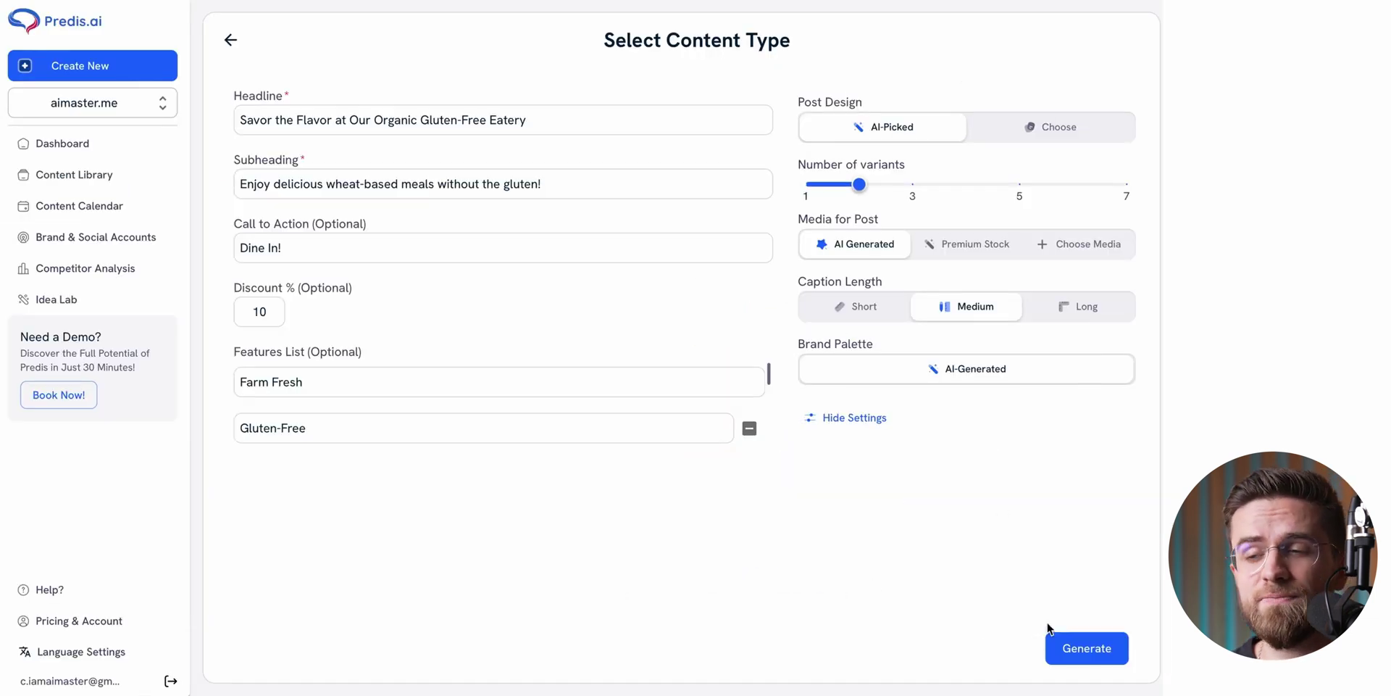
click(1066, 646)
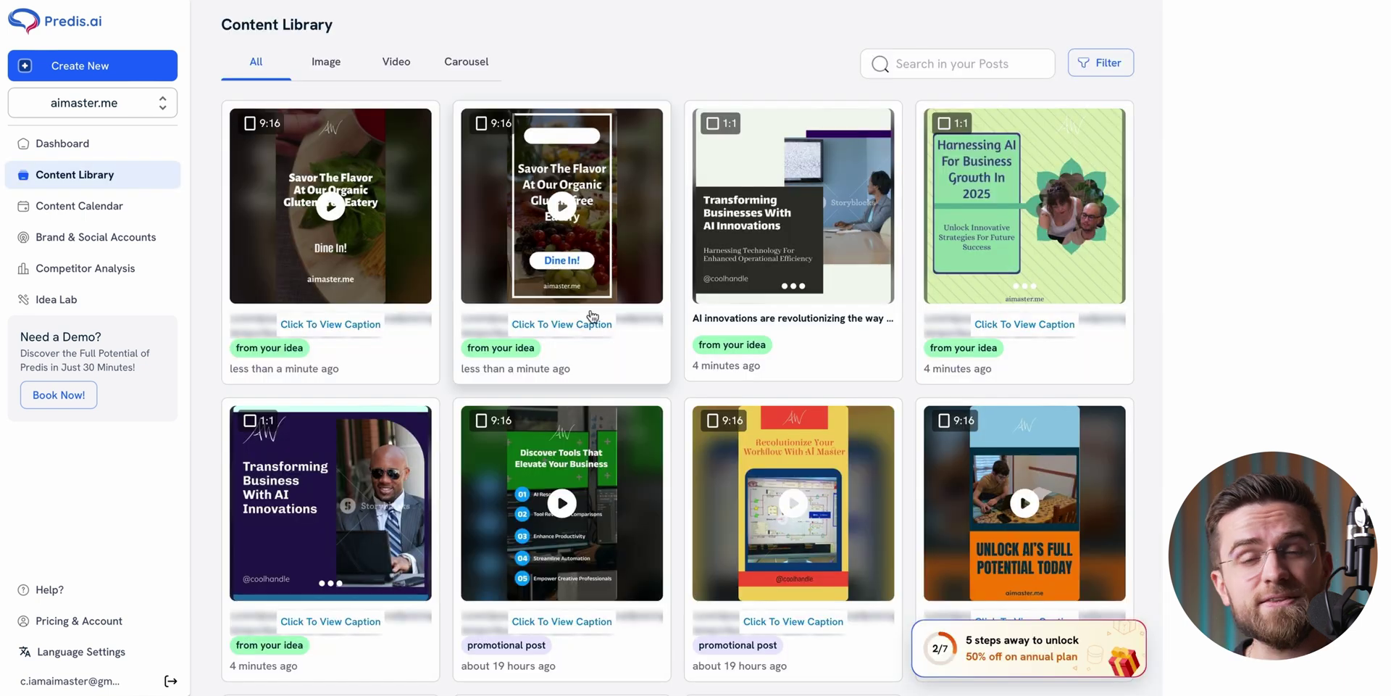
Review both 'Savor The Flavor' ads, reading the first one's caption and playing the second video
click(569, 328)
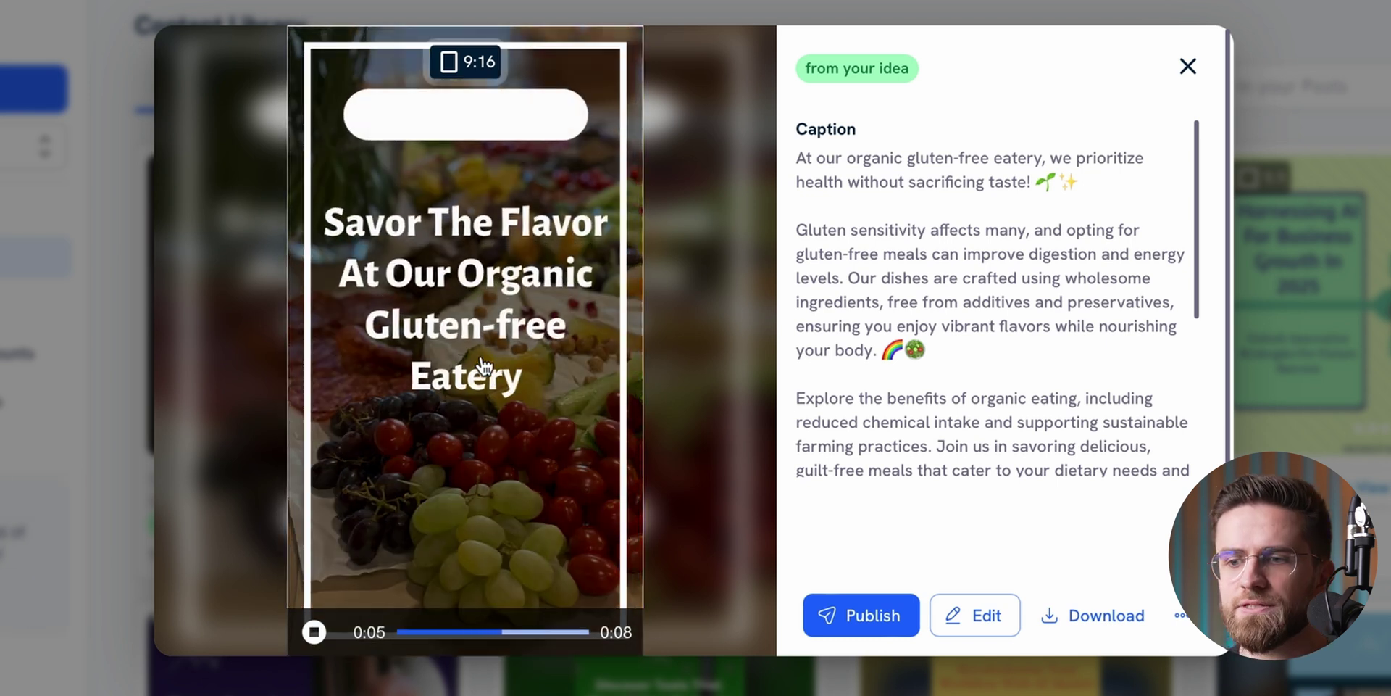
scroll(1064, 344, down, 4)
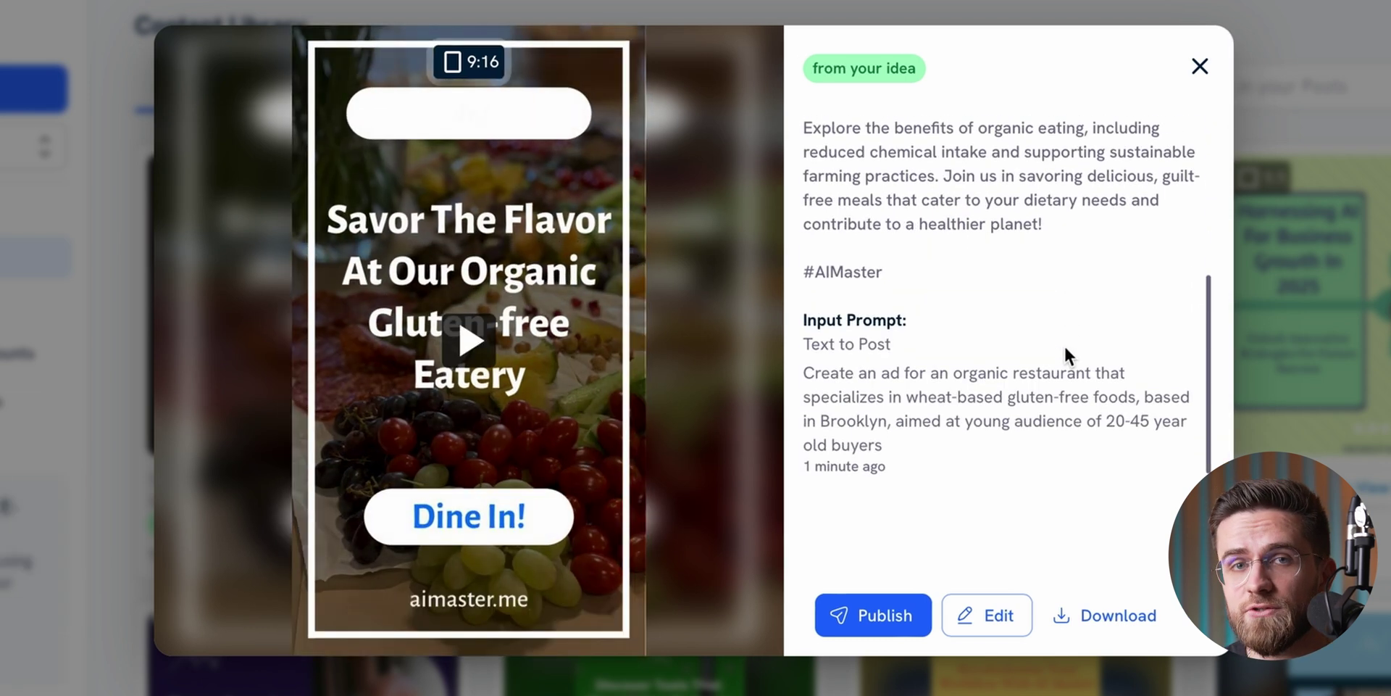
click(1200, 67)
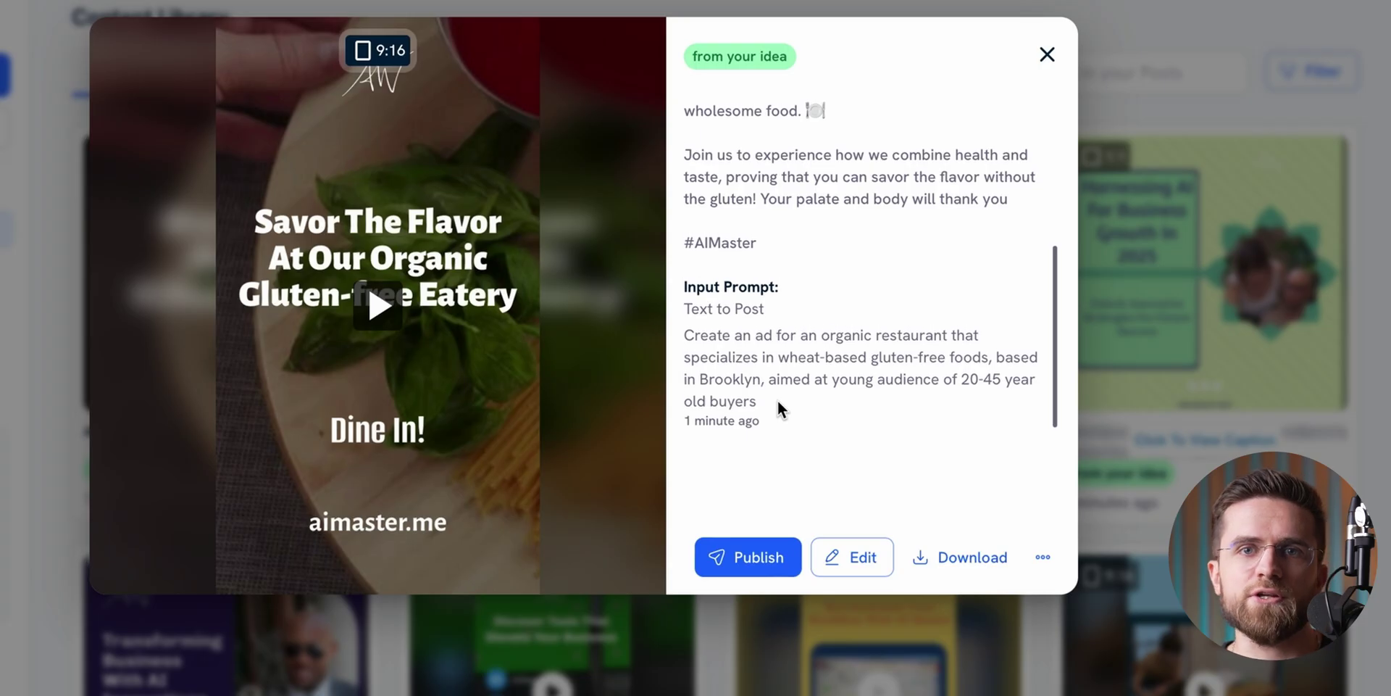
click(373, 310)
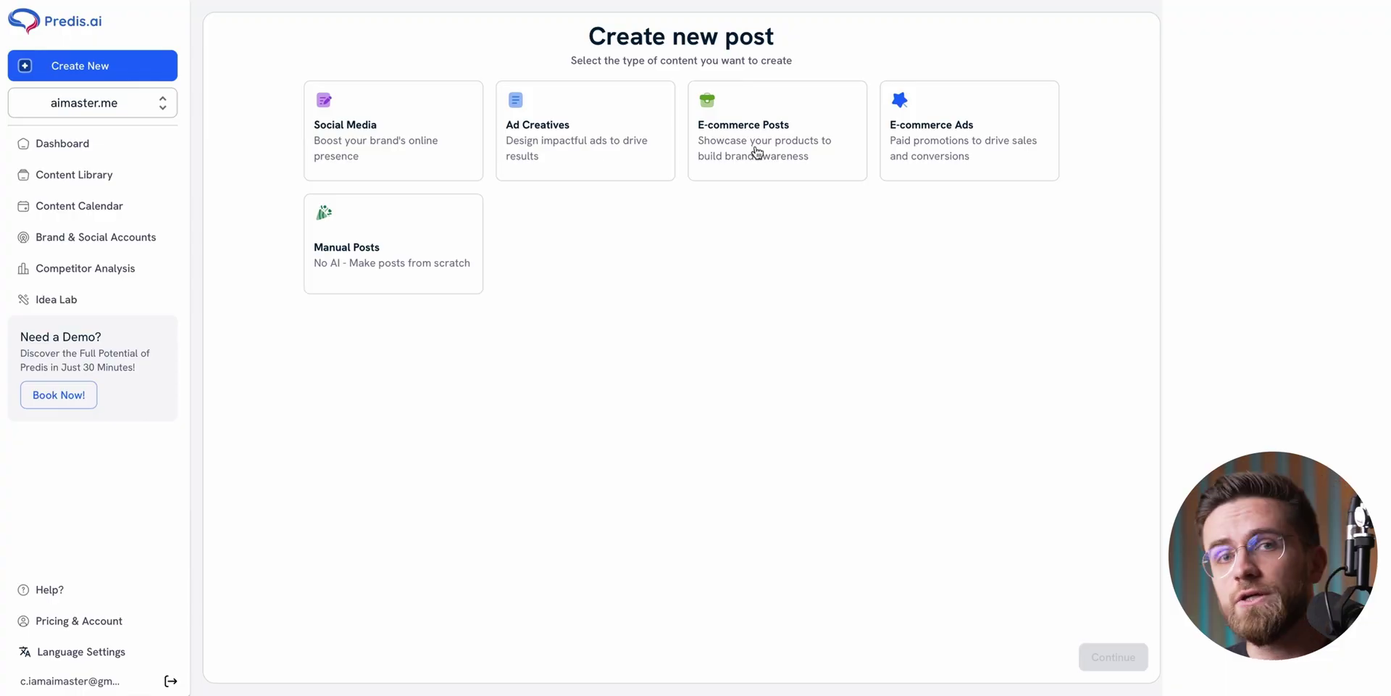
Start a portrait E-commerce Ads video and bring up the store's phone case products
click(757, 153)
click(772, 397)
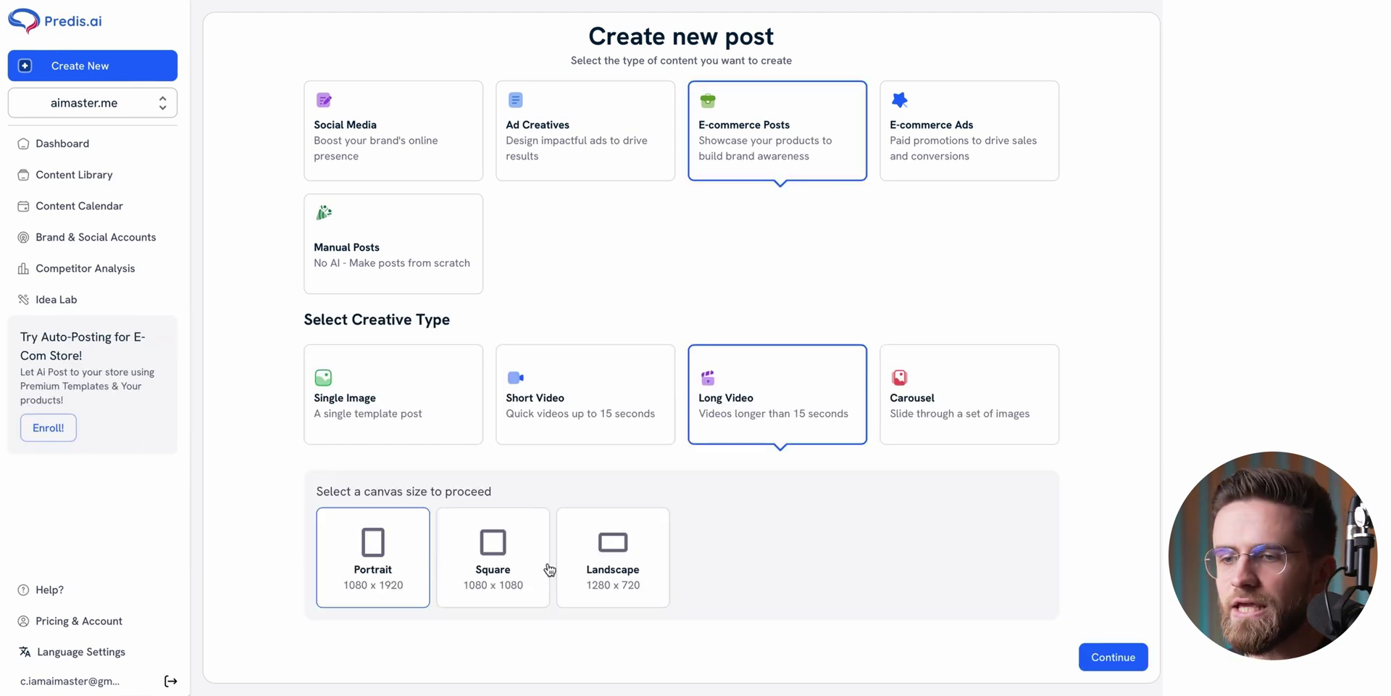
click(1109, 659)
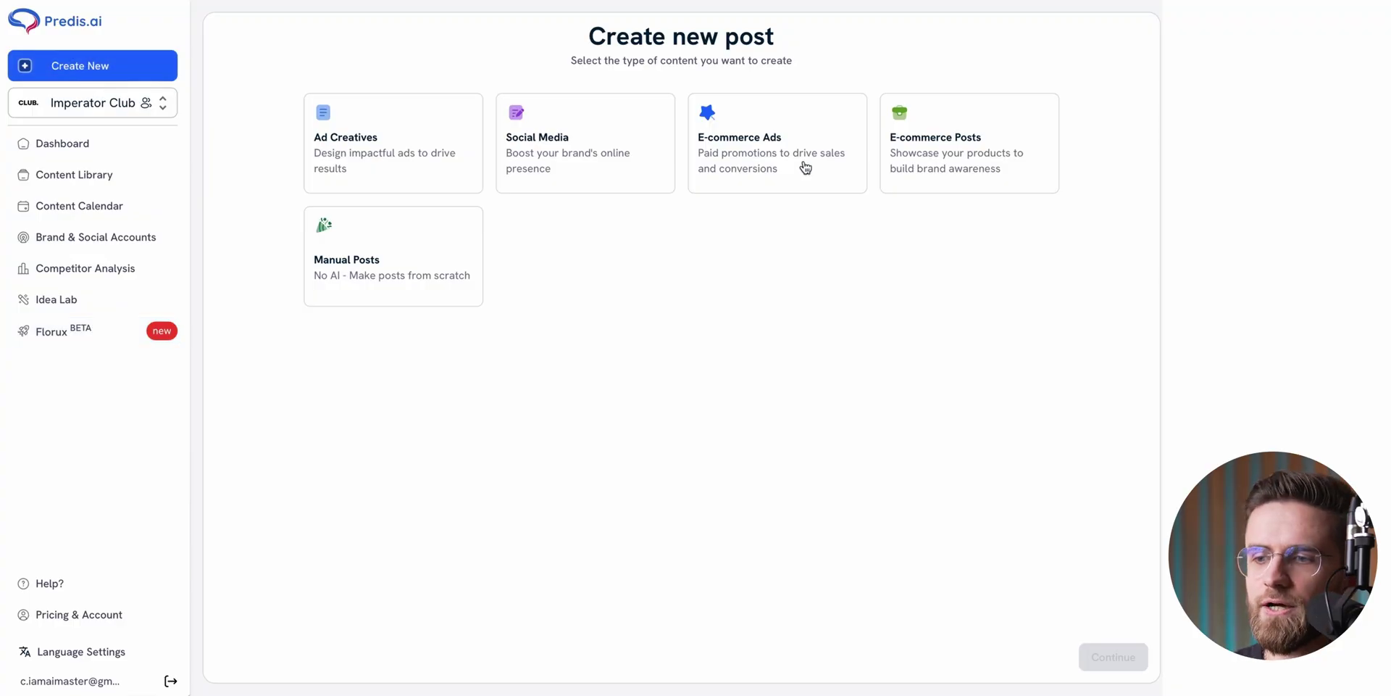
click(552, 424)
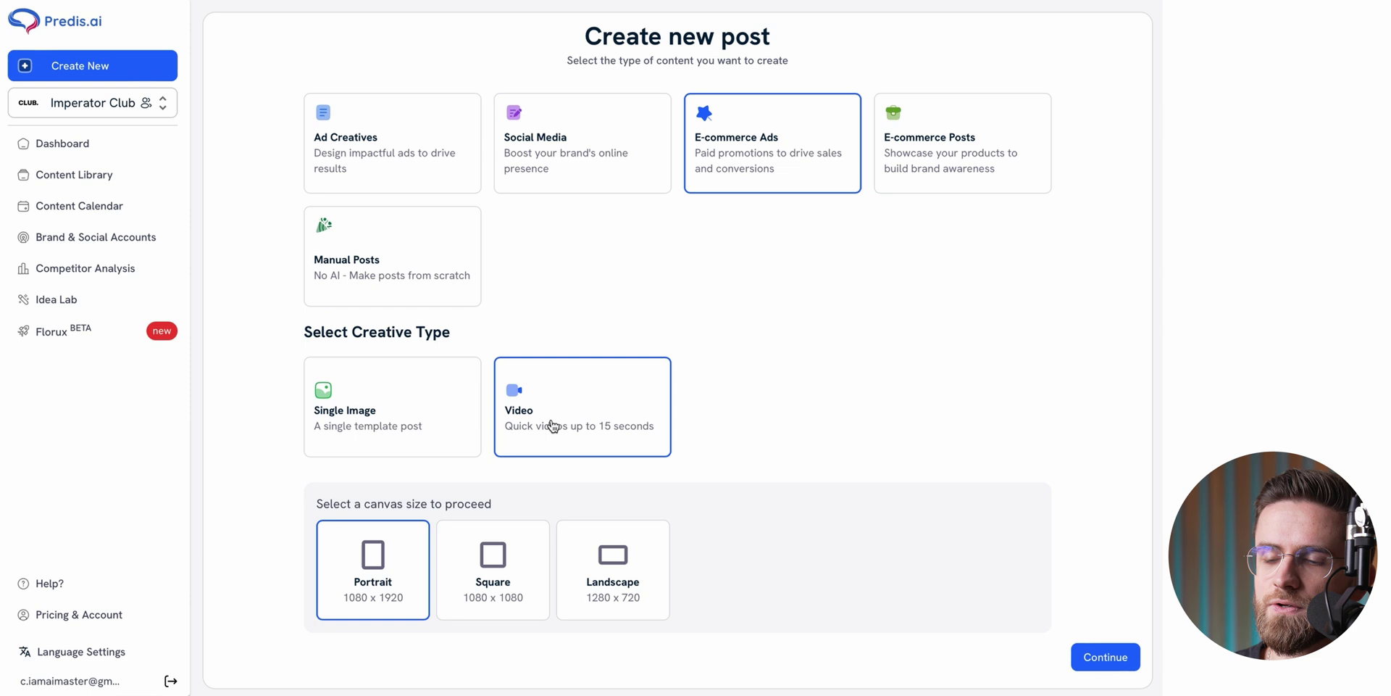
click(1077, 658)
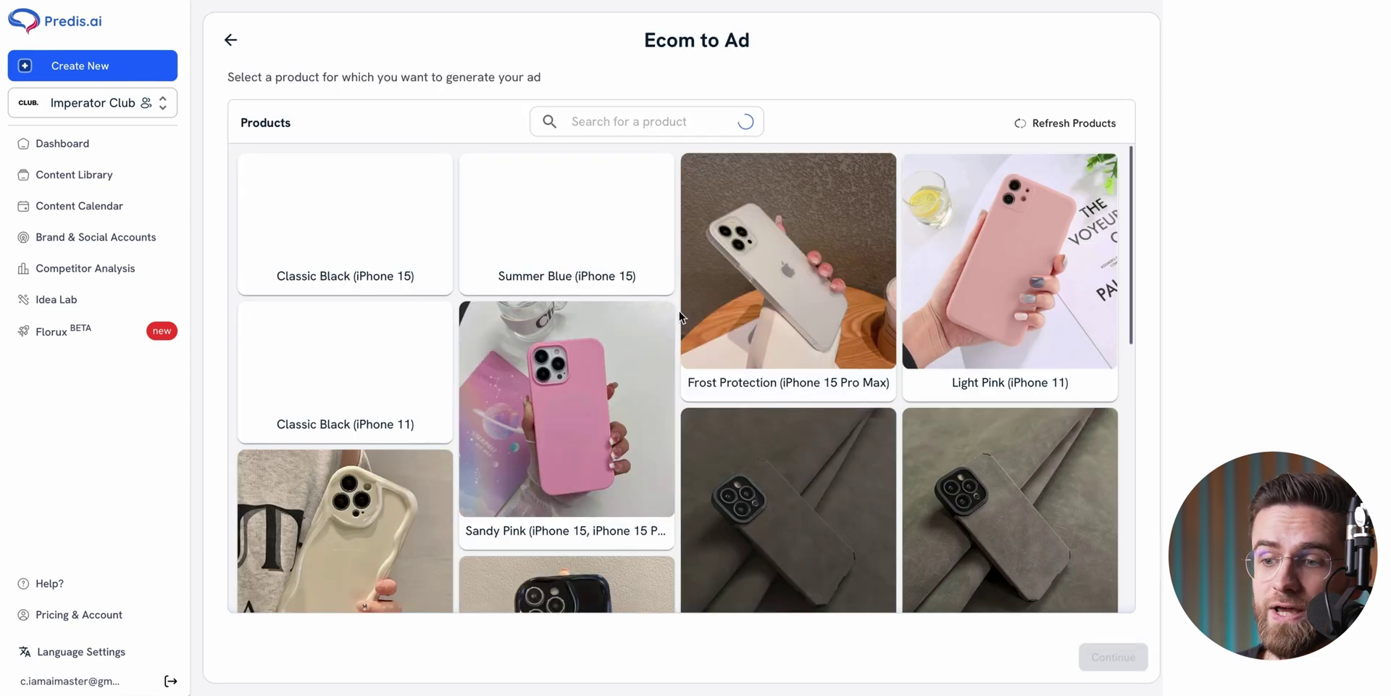
Select the Summer Blue (iPhone 15) case and generate its 30% OFF video ad
click(559, 231)
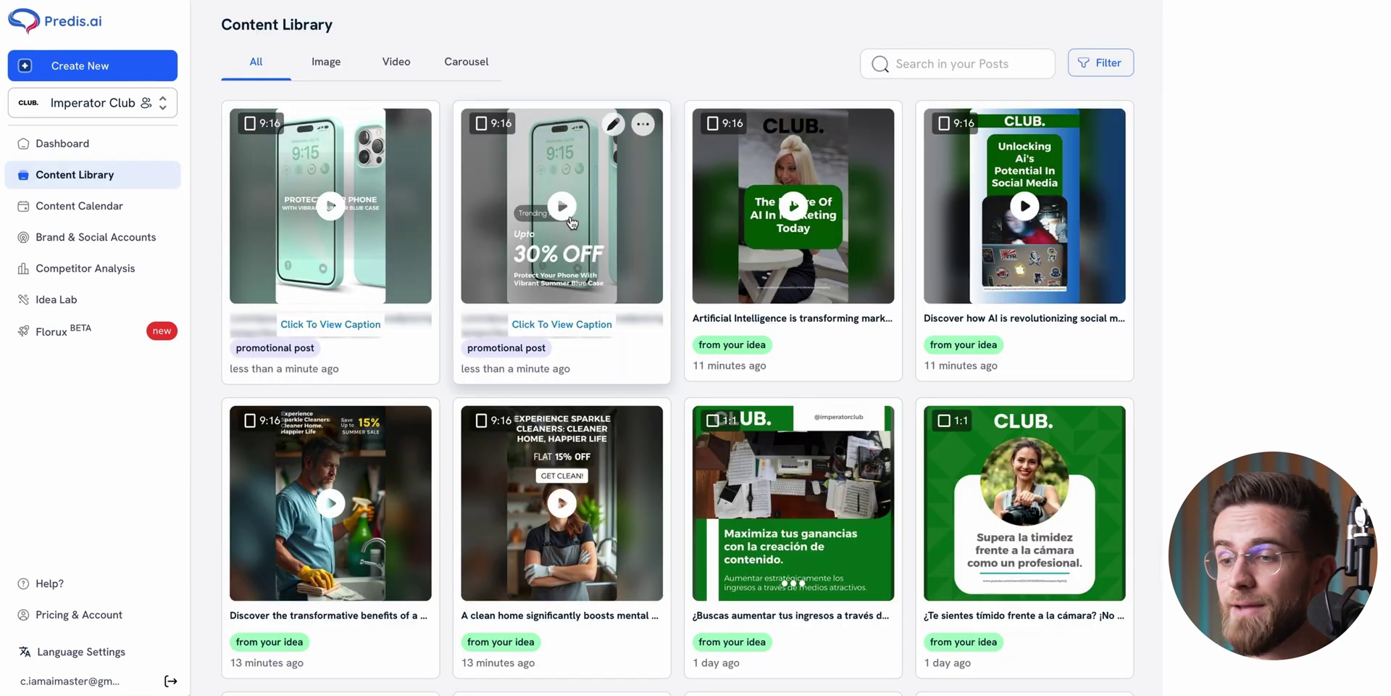
click(572, 223)
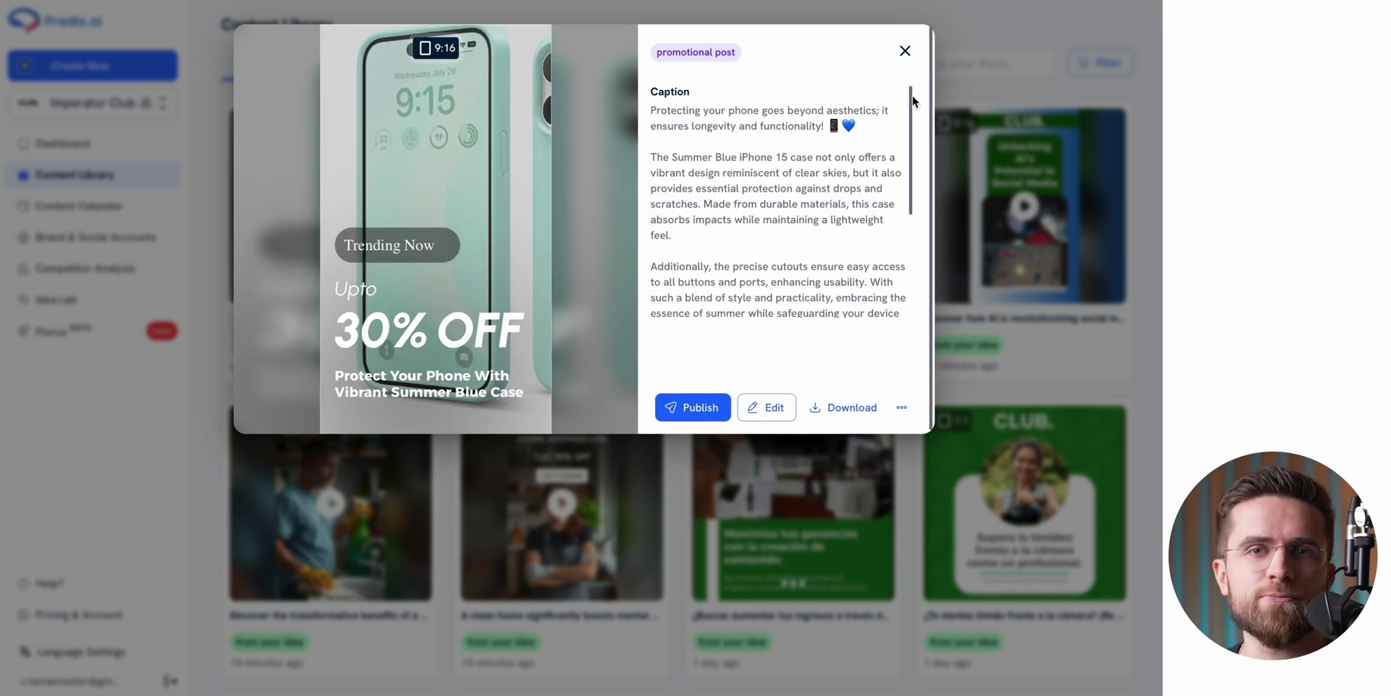
Open the other Summer Blue ad and bring up its Publish panel with five platforms
click(905, 53)
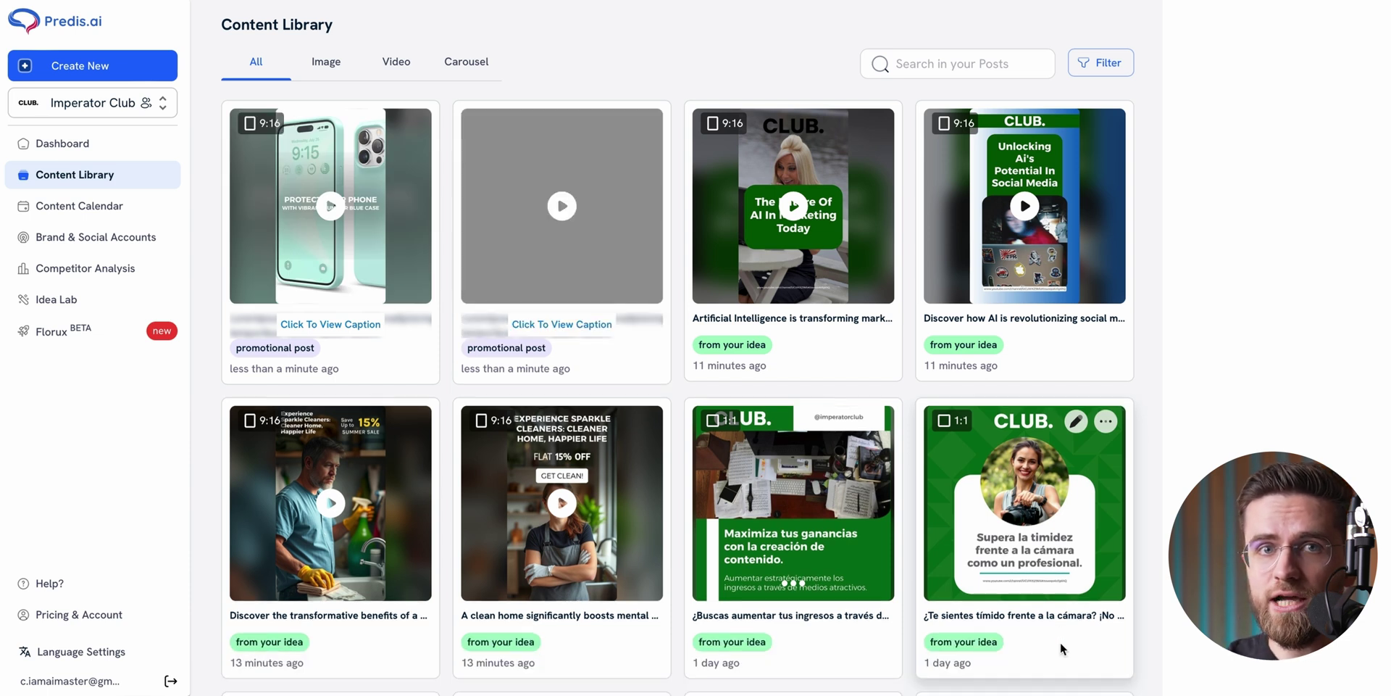
click(572, 222)
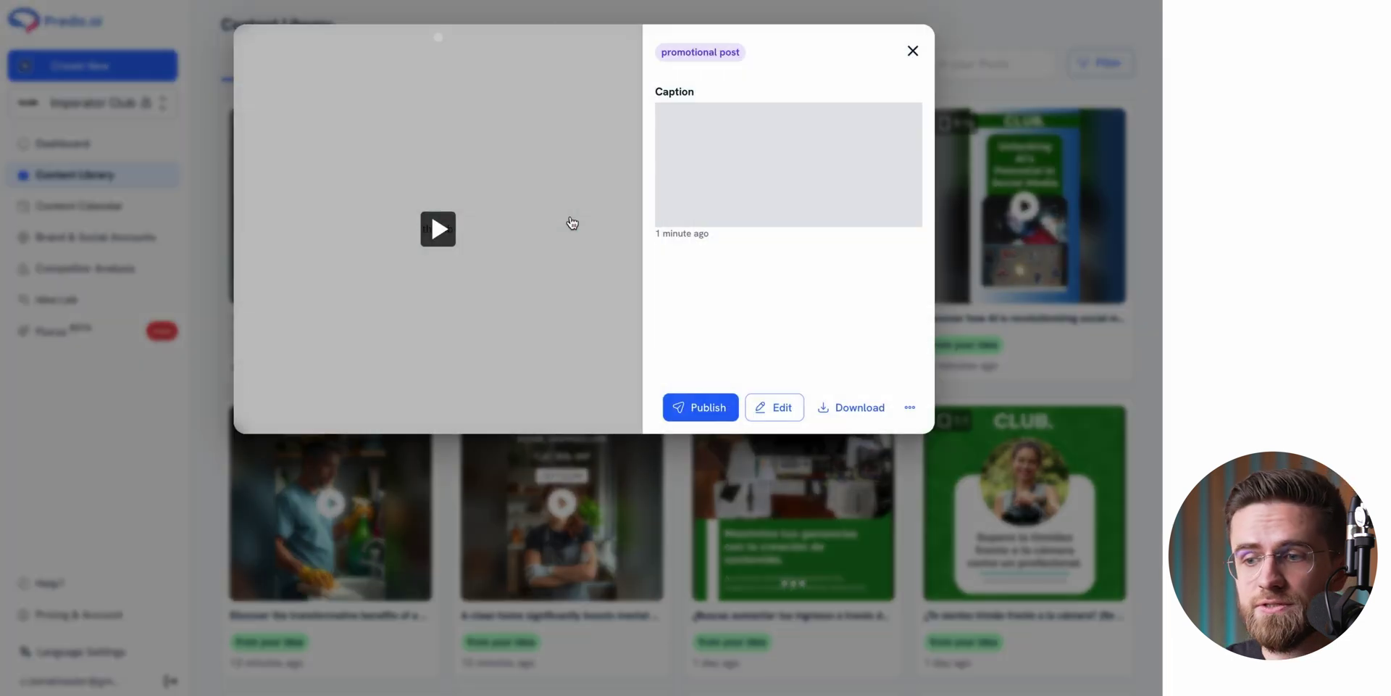
click(677, 403)
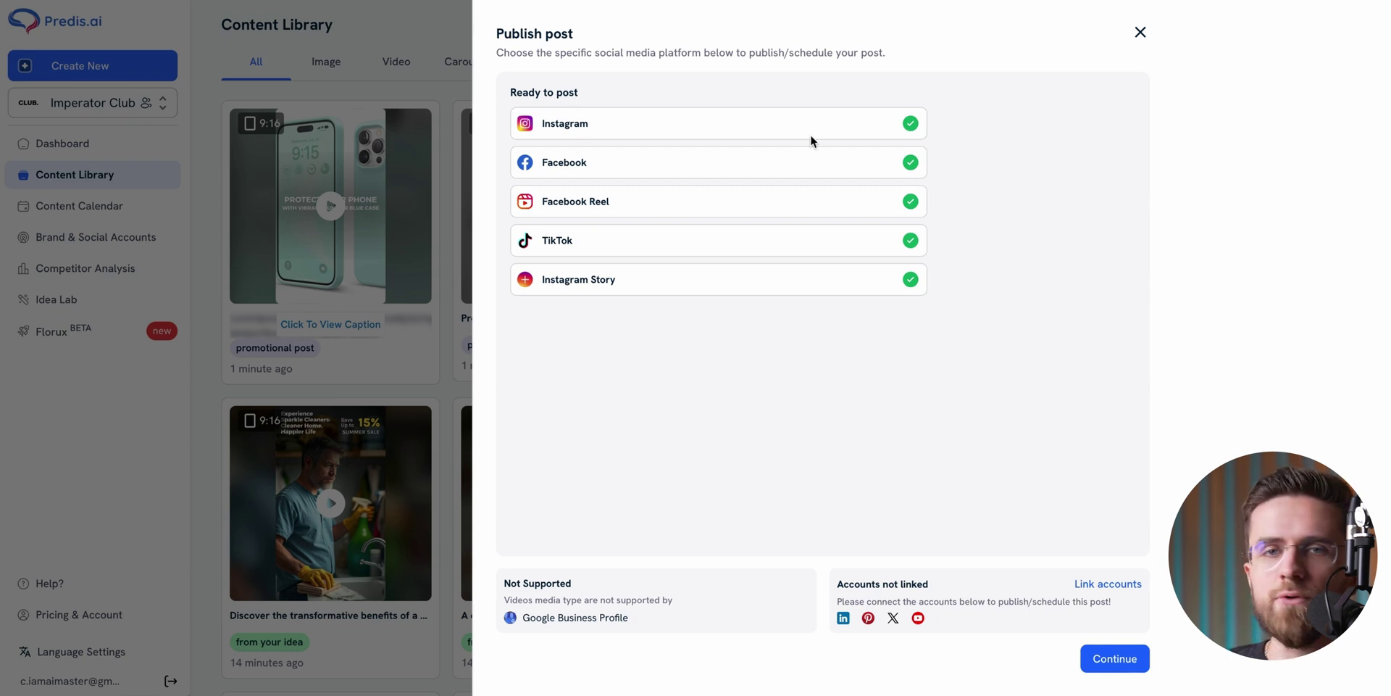
Review the ad's Instagram caption and preview, then return to the platform list
click(903, 133)
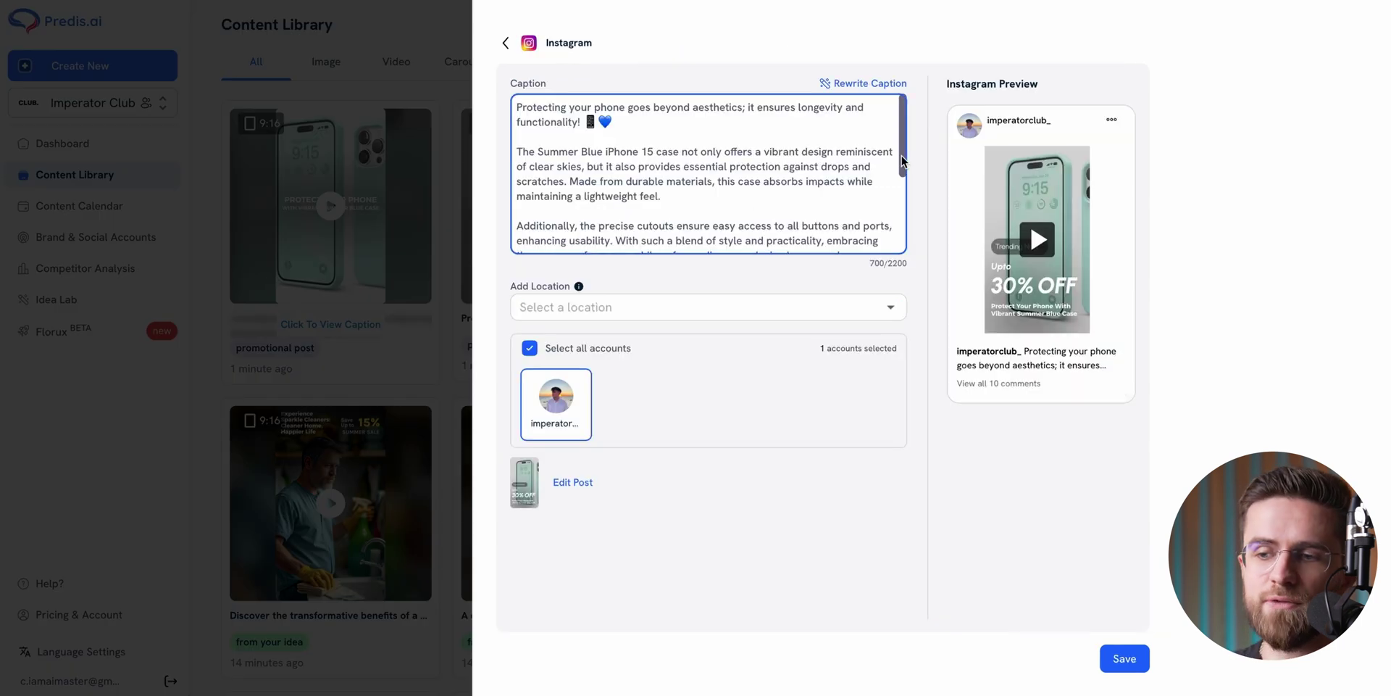
scroll(906, 211, down, 2)
scroll(906, 211, down, 1)
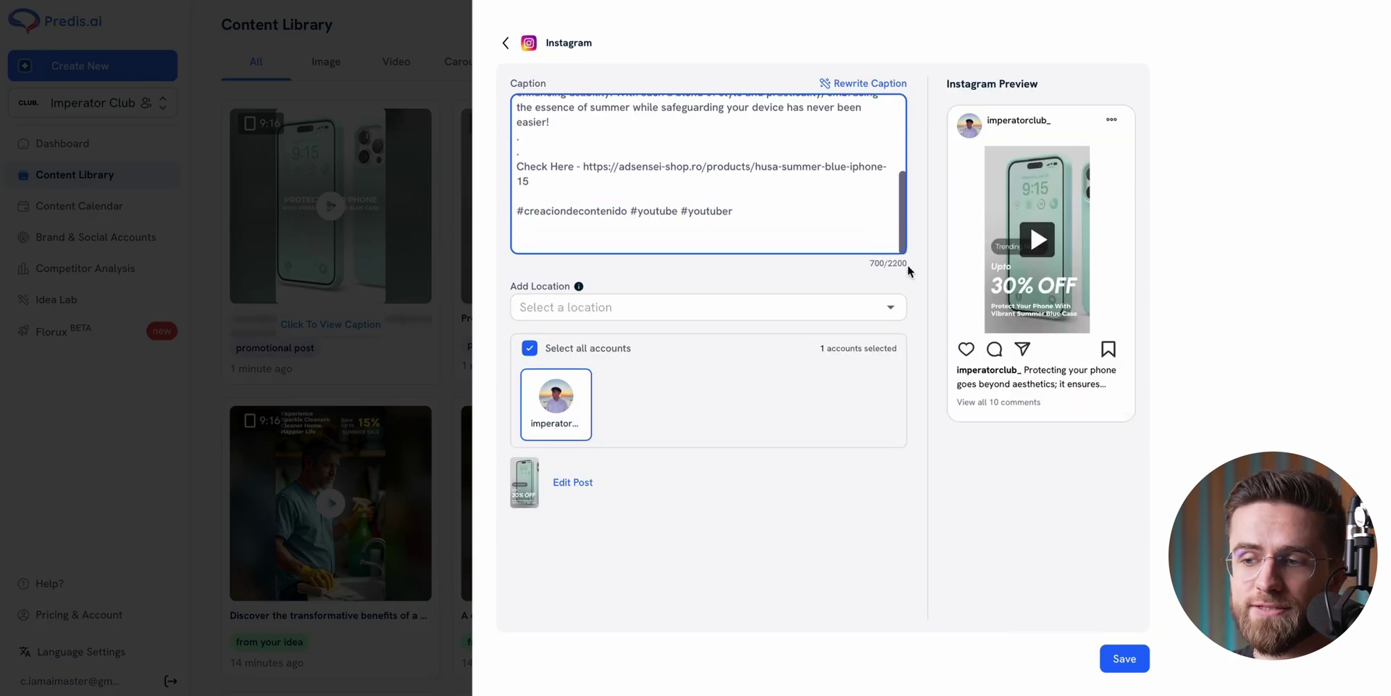
click(506, 43)
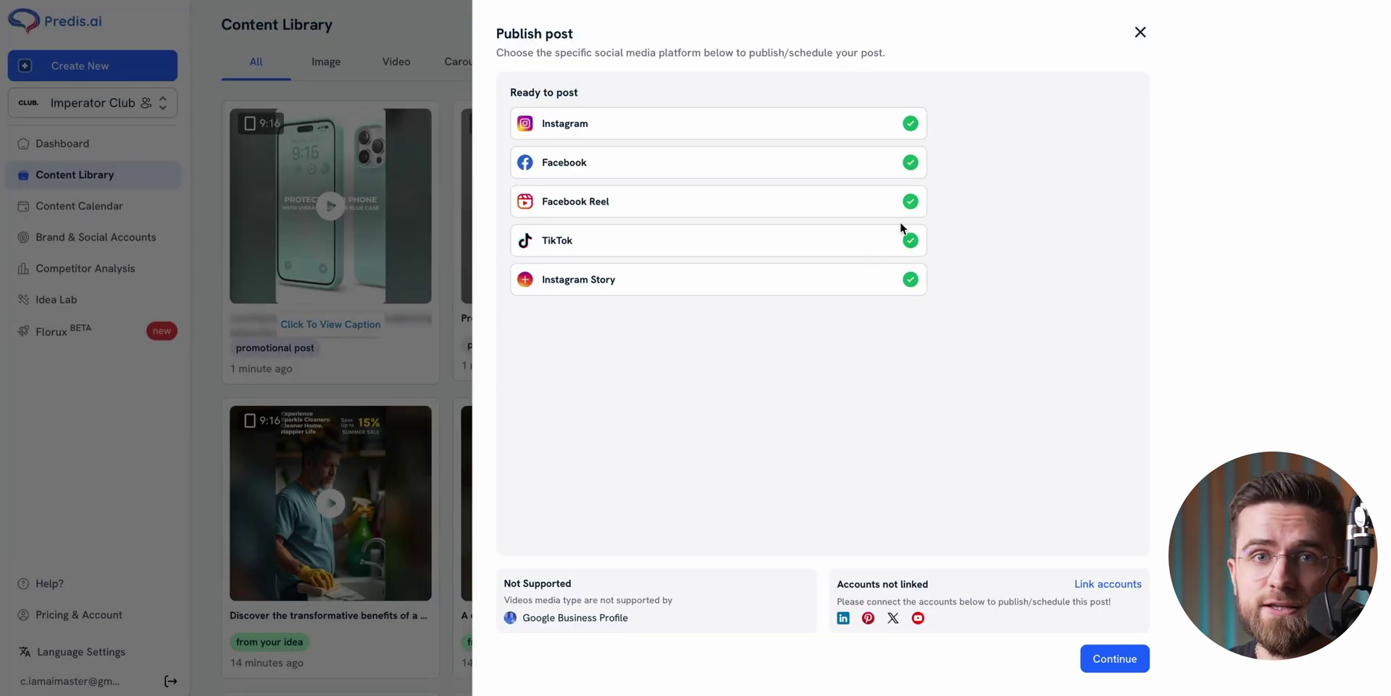
Schedule the Summer Blue ad for Friday, December 20, 2024 at 02:35 PM
click(1117, 668)
click(697, 239)
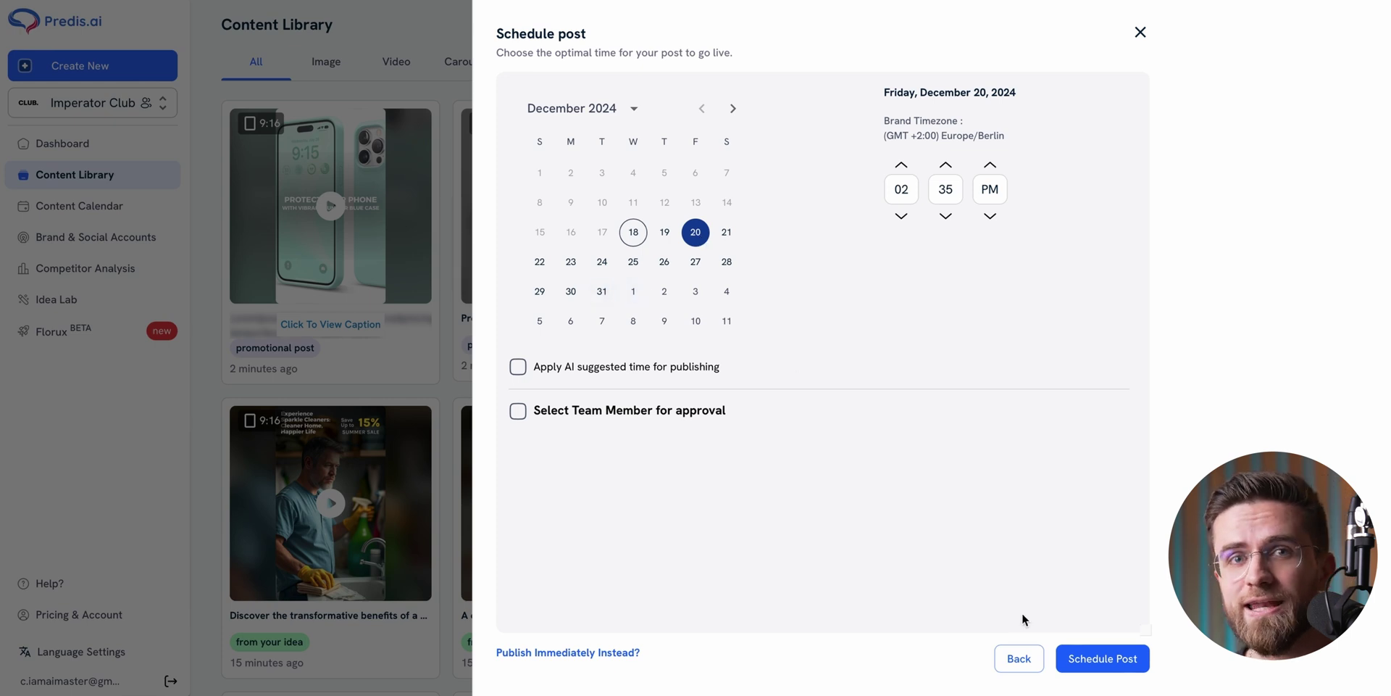
click(1098, 658)
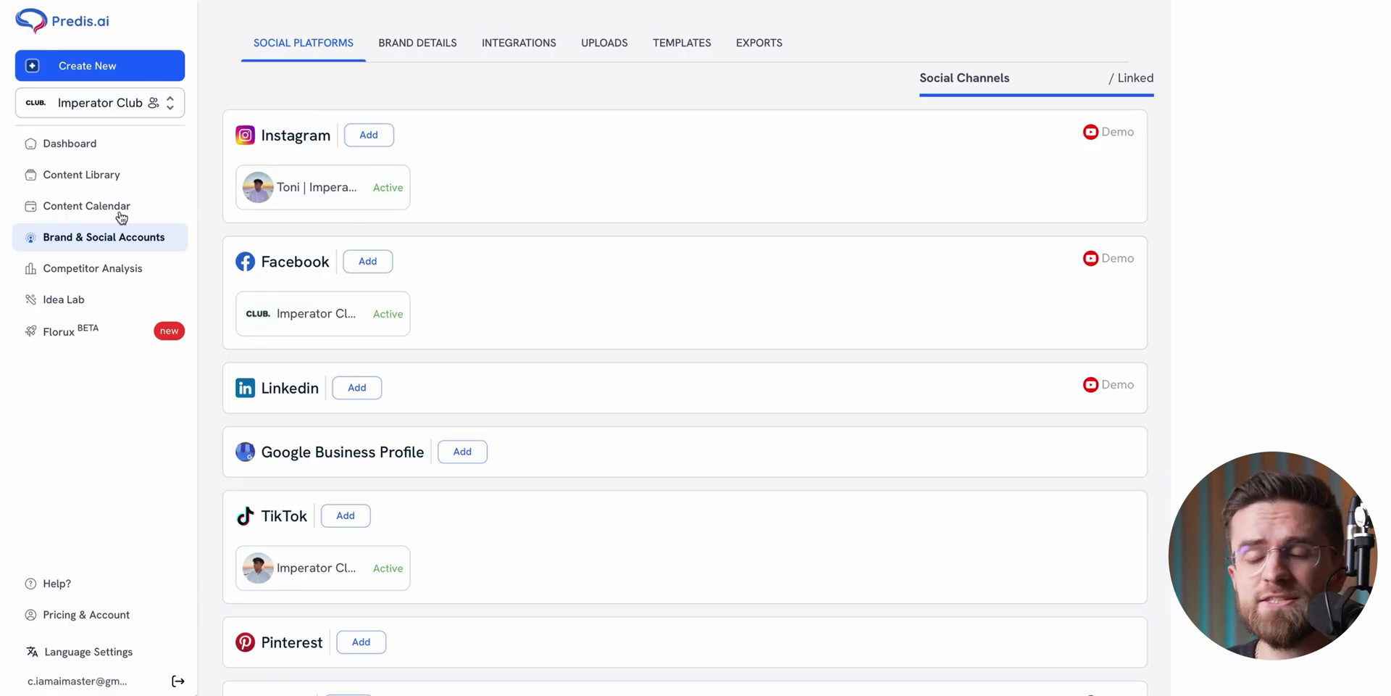
Go to Brand & Social Accounts and browse the Brand Details form
click(116, 176)
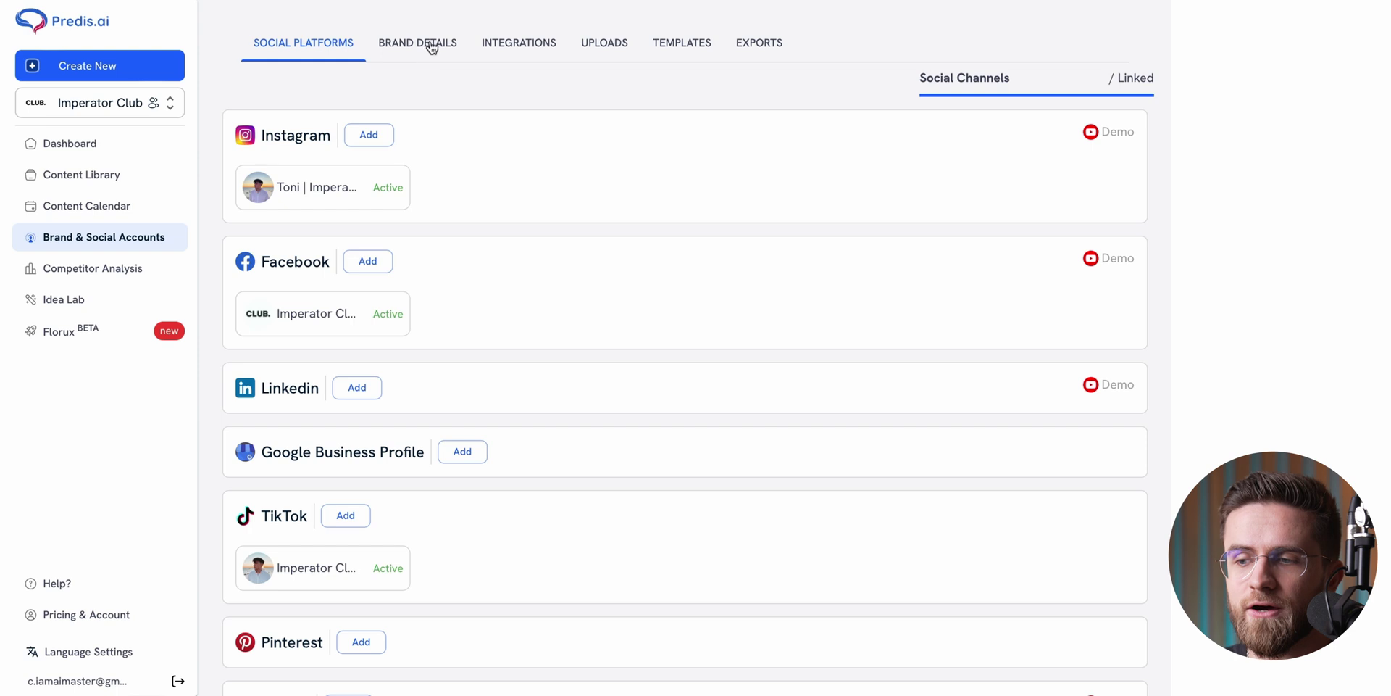
click(433, 45)
scroll(363, 226, down, 4)
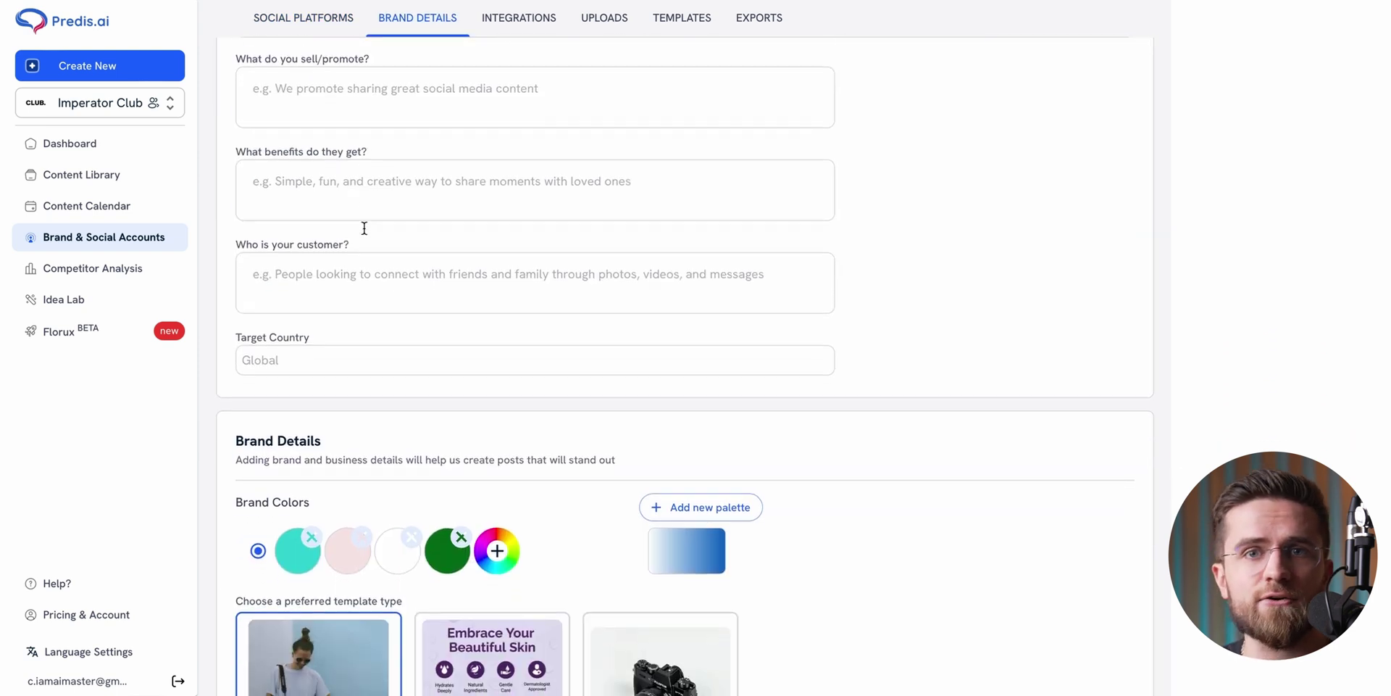
scroll(363, 227, up, 4)
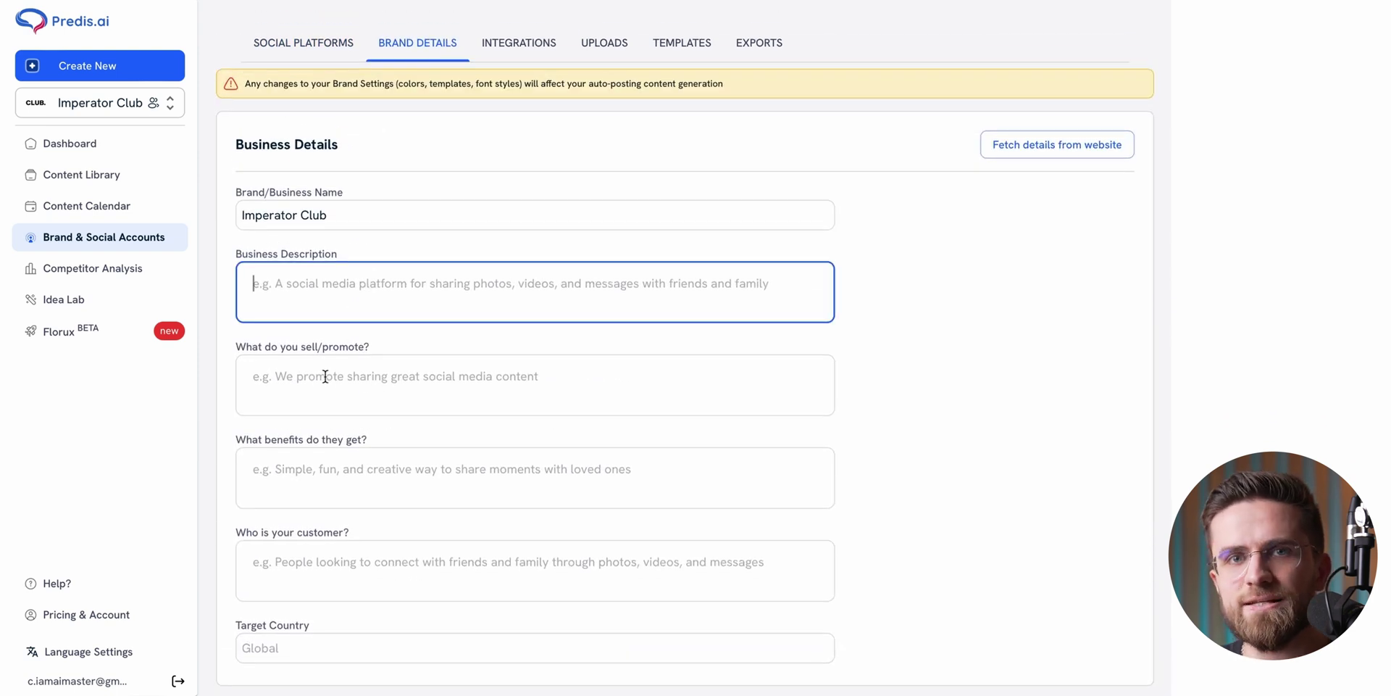
scroll(291, 457, down, 2)
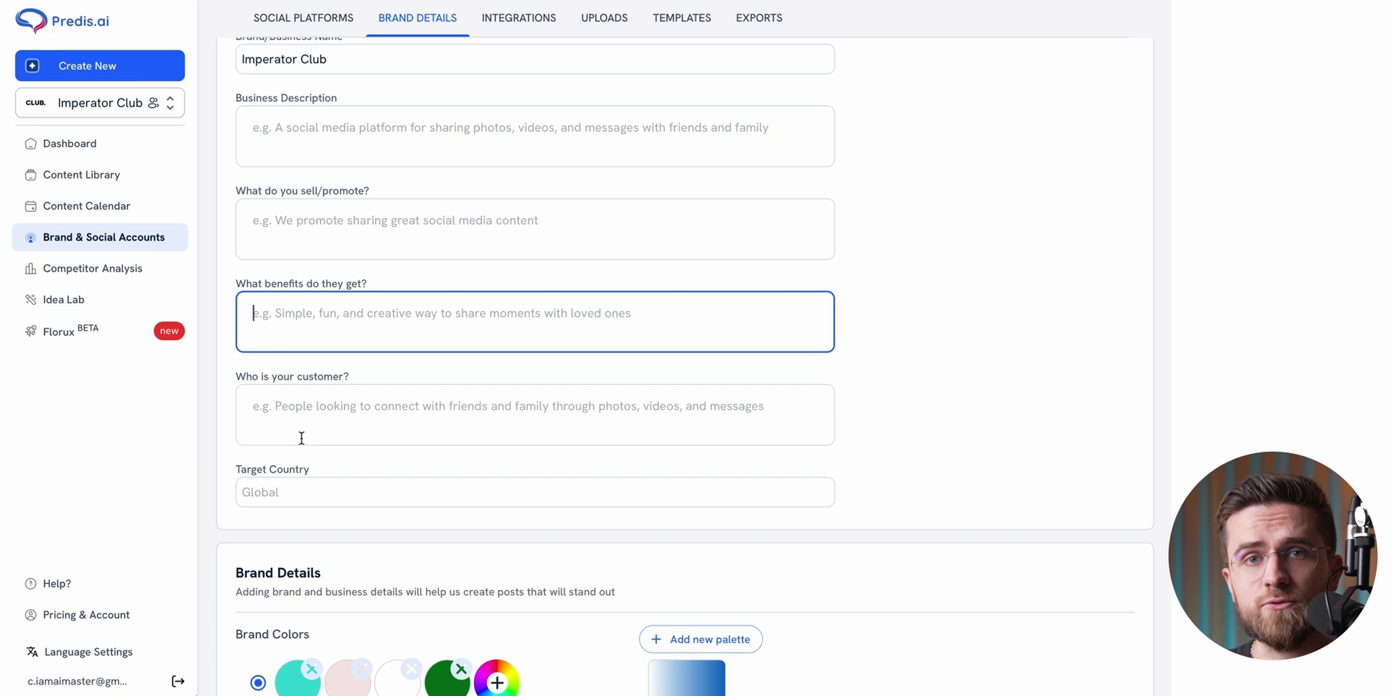
scroll(280, 492, down, 3)
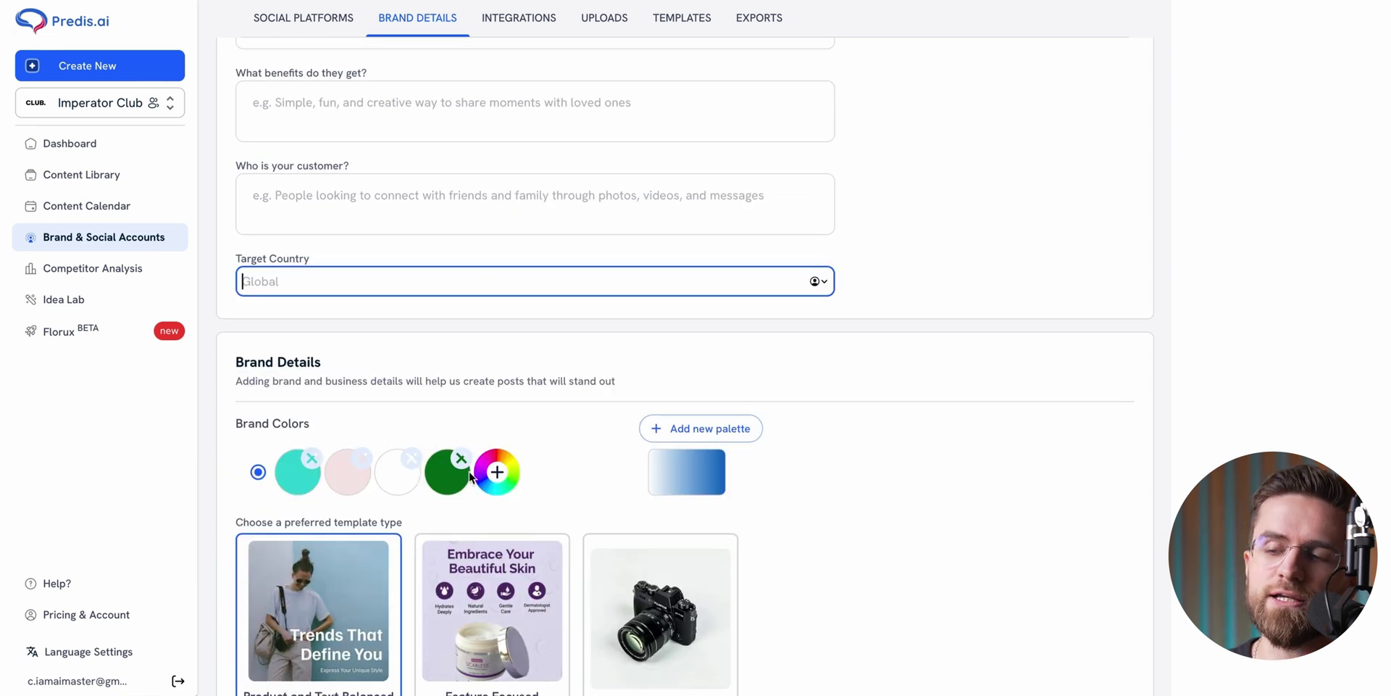
scroll(527, 478, down, 3)
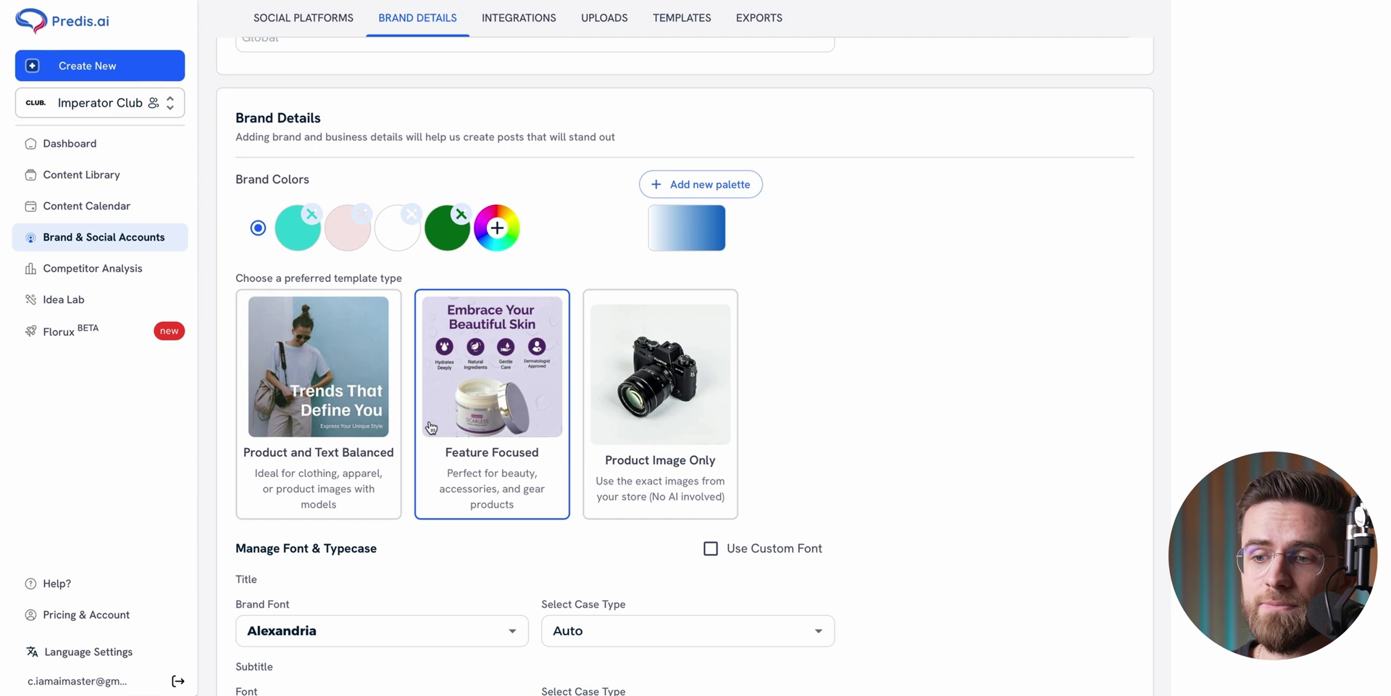
scroll(373, 426, down, 2)
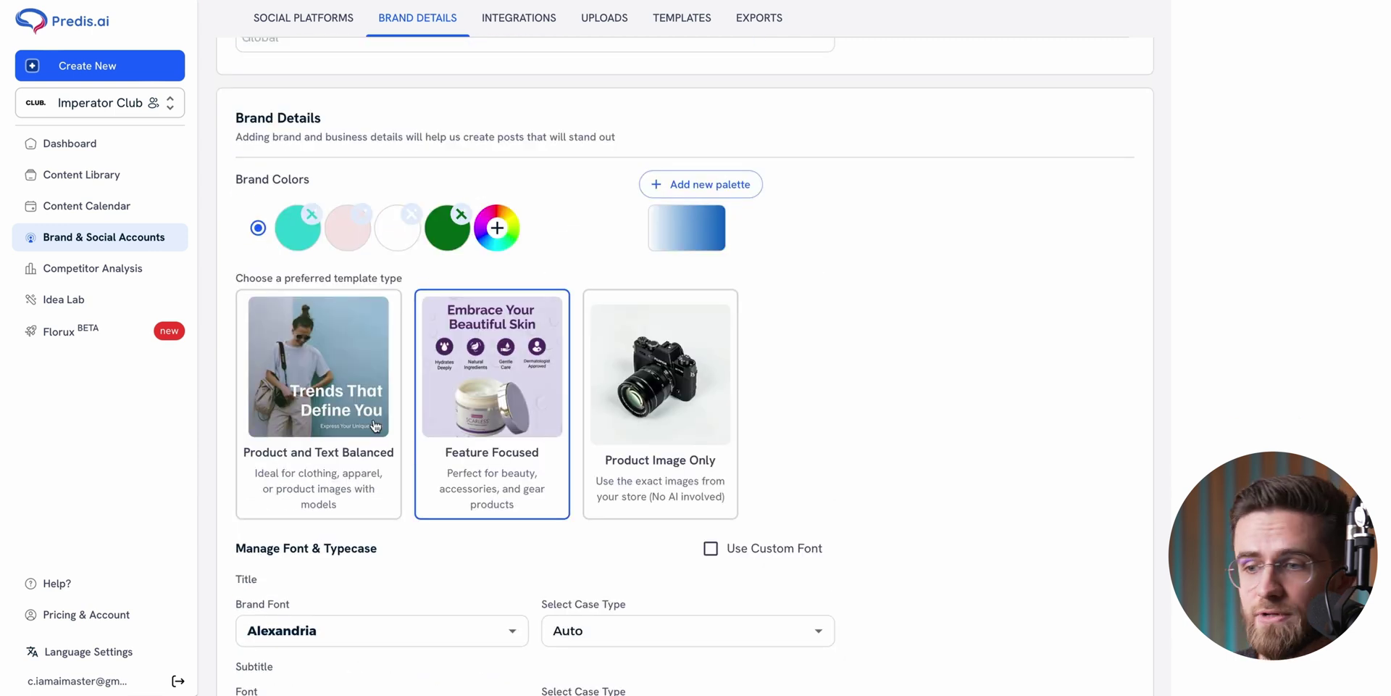
Select Product and Text Balanced as the brand's preferred template type
click(376, 425)
scroll(373, 424, down, 8)
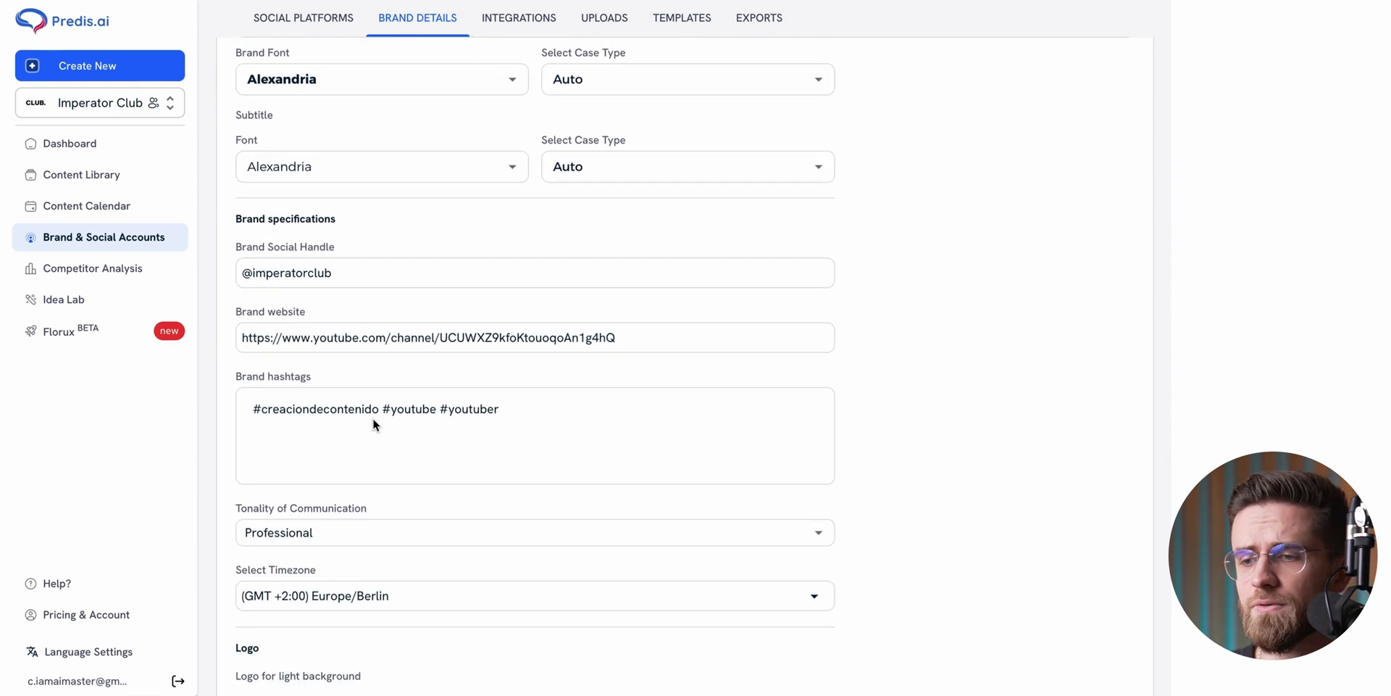
scroll(374, 424, up, 3)
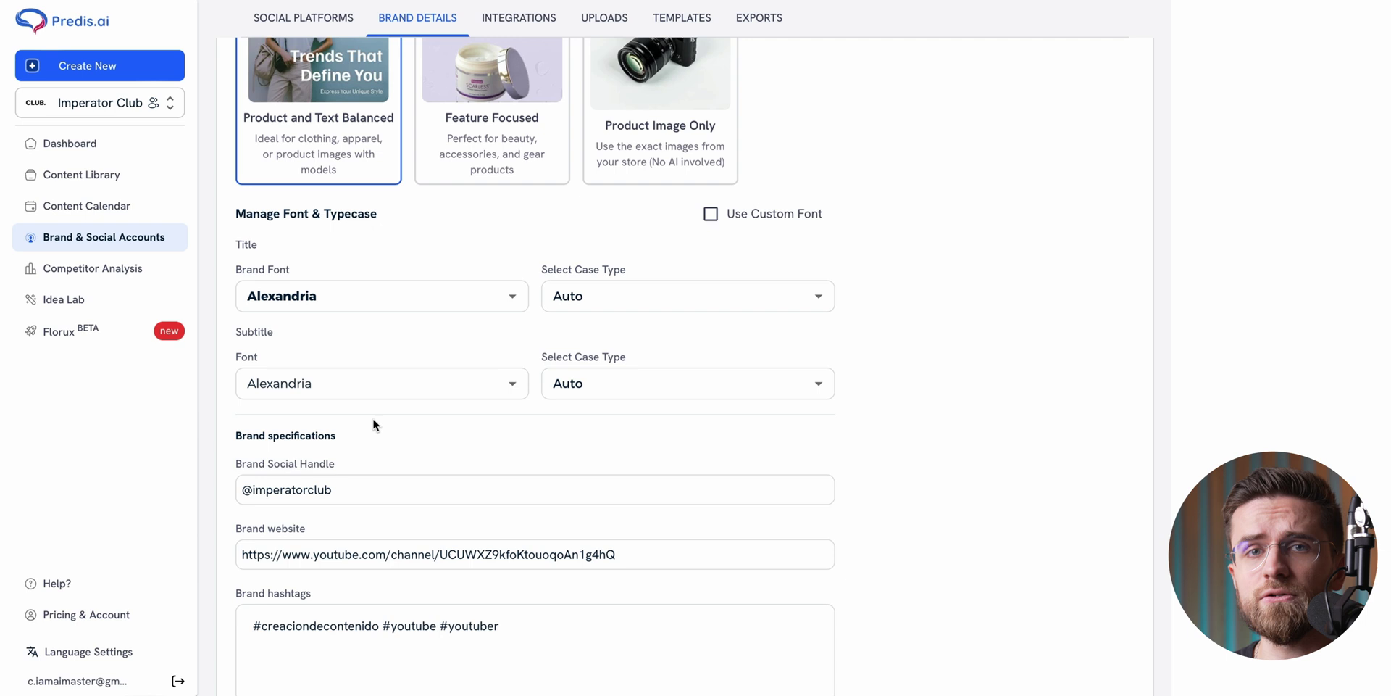
scroll(373, 425, down, 8)
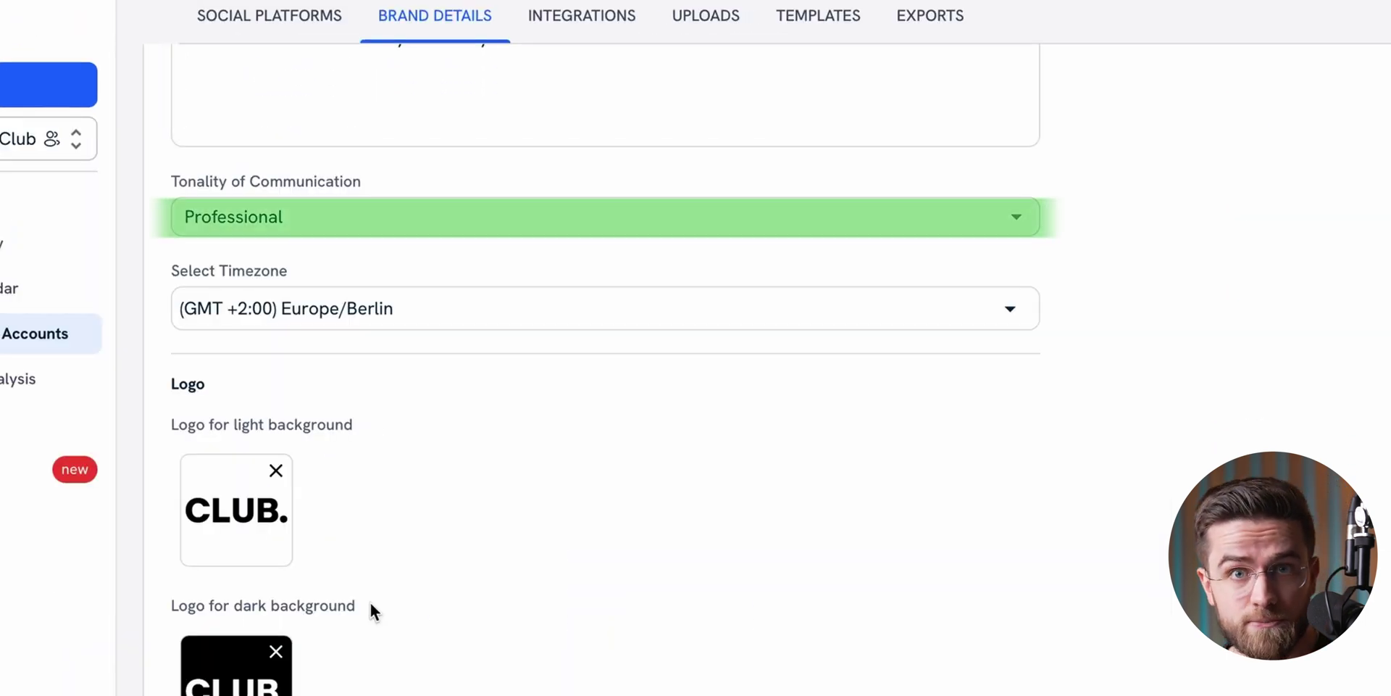
scroll(371, 609, down, 2)
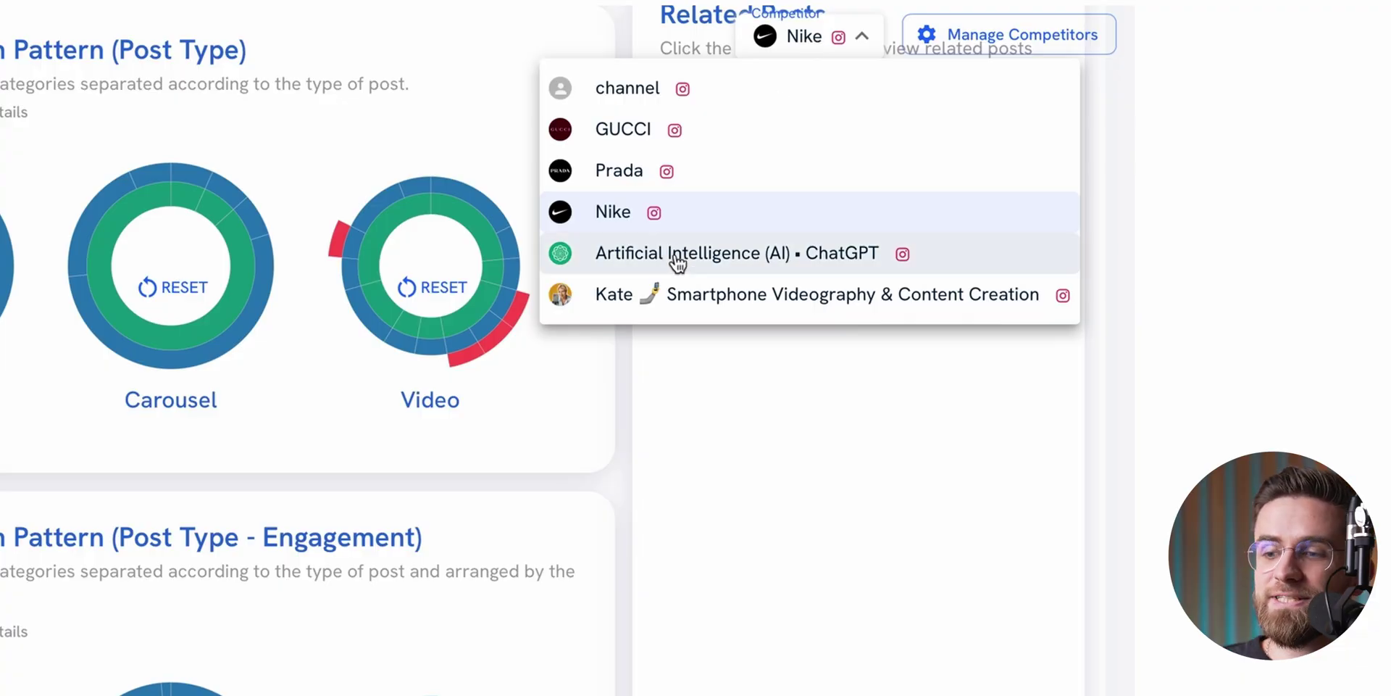
Switch the competitor analysis to the smartphone videography creator and look over her stats
click(685, 304)
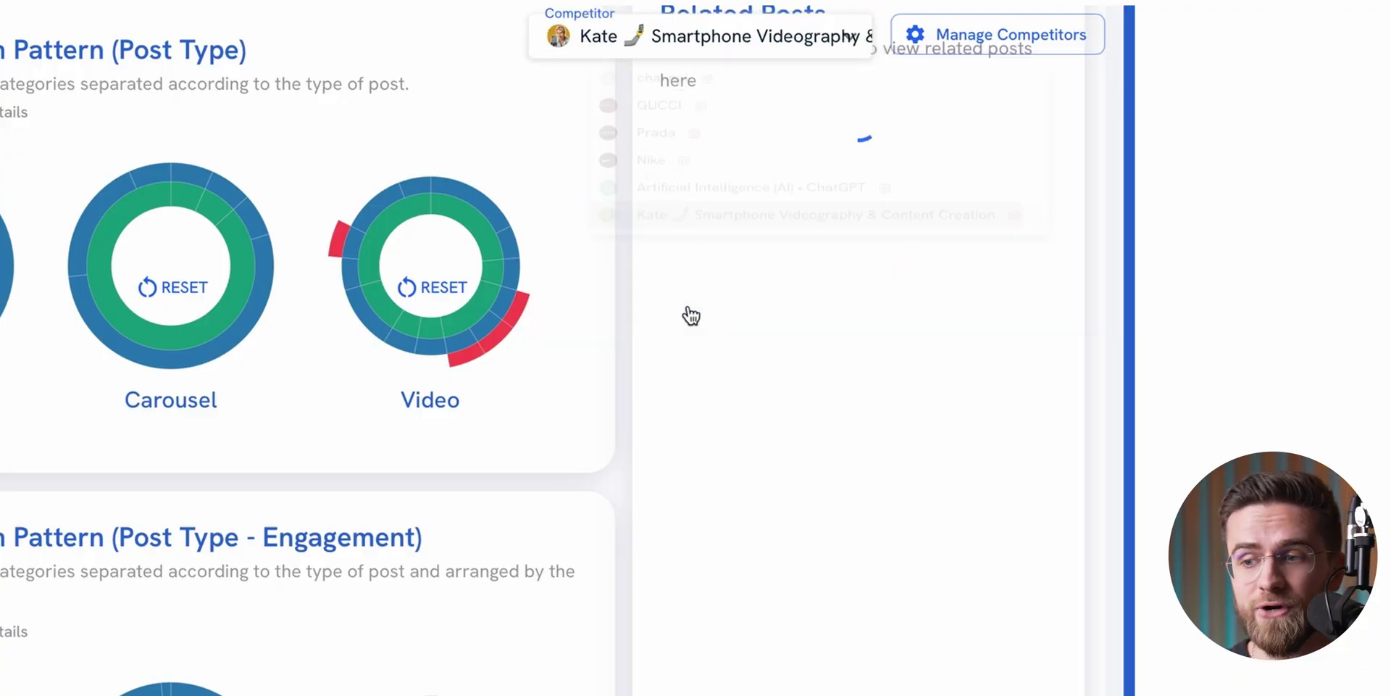
scroll(650, 386, down, 1)
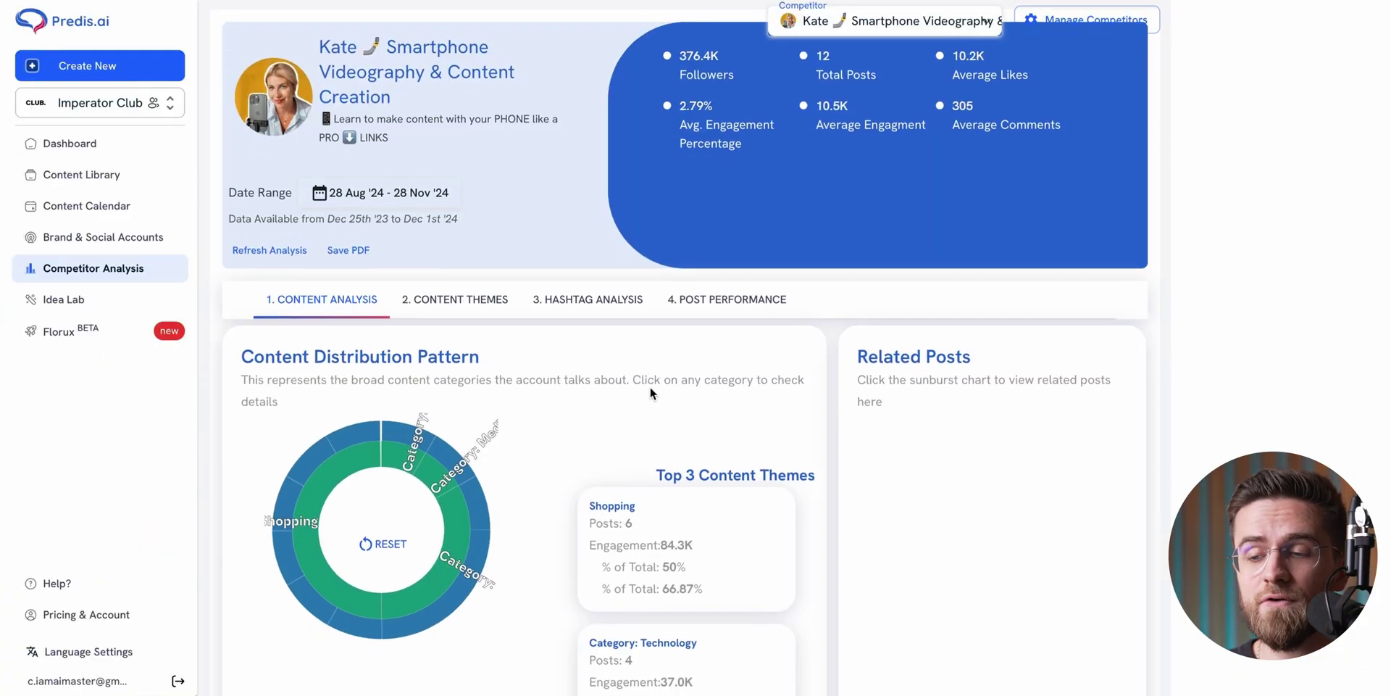
scroll(650, 385, down, 1)
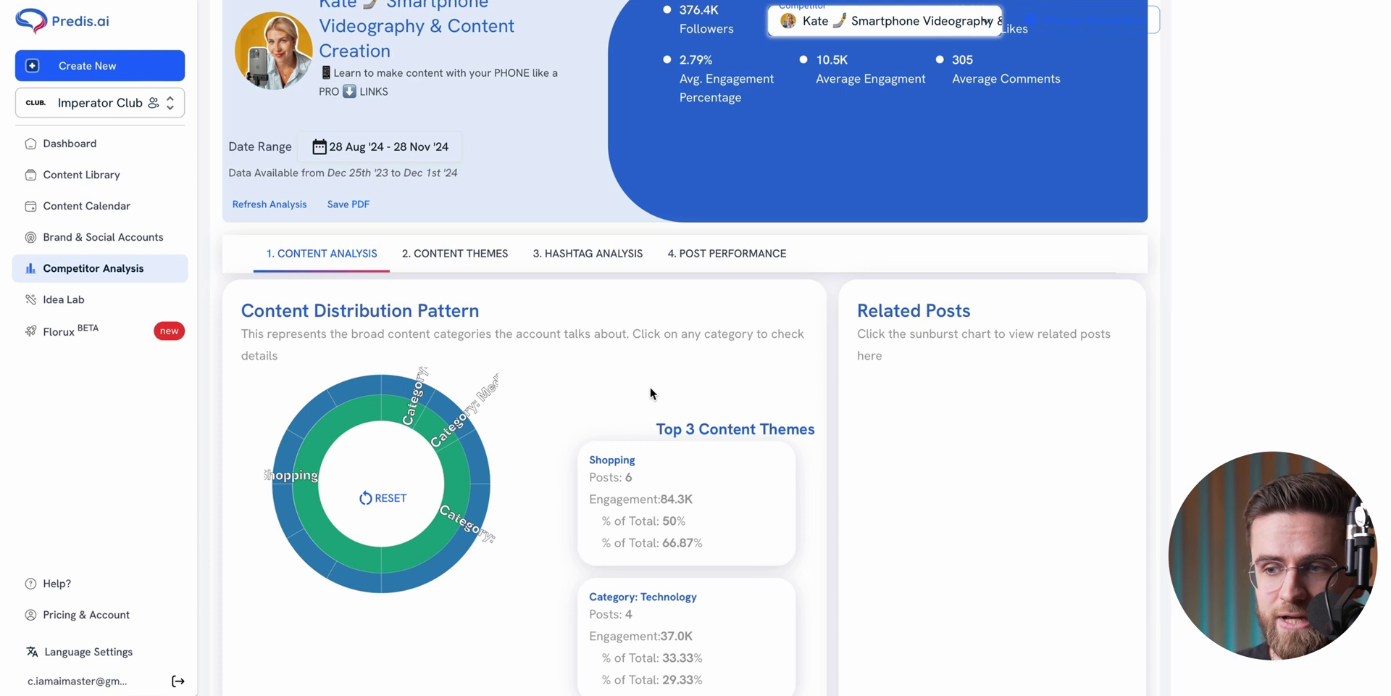
scroll(650, 386, down, 1)
scroll(842, 397, up, 1)
scroll(842, 397, down, 4)
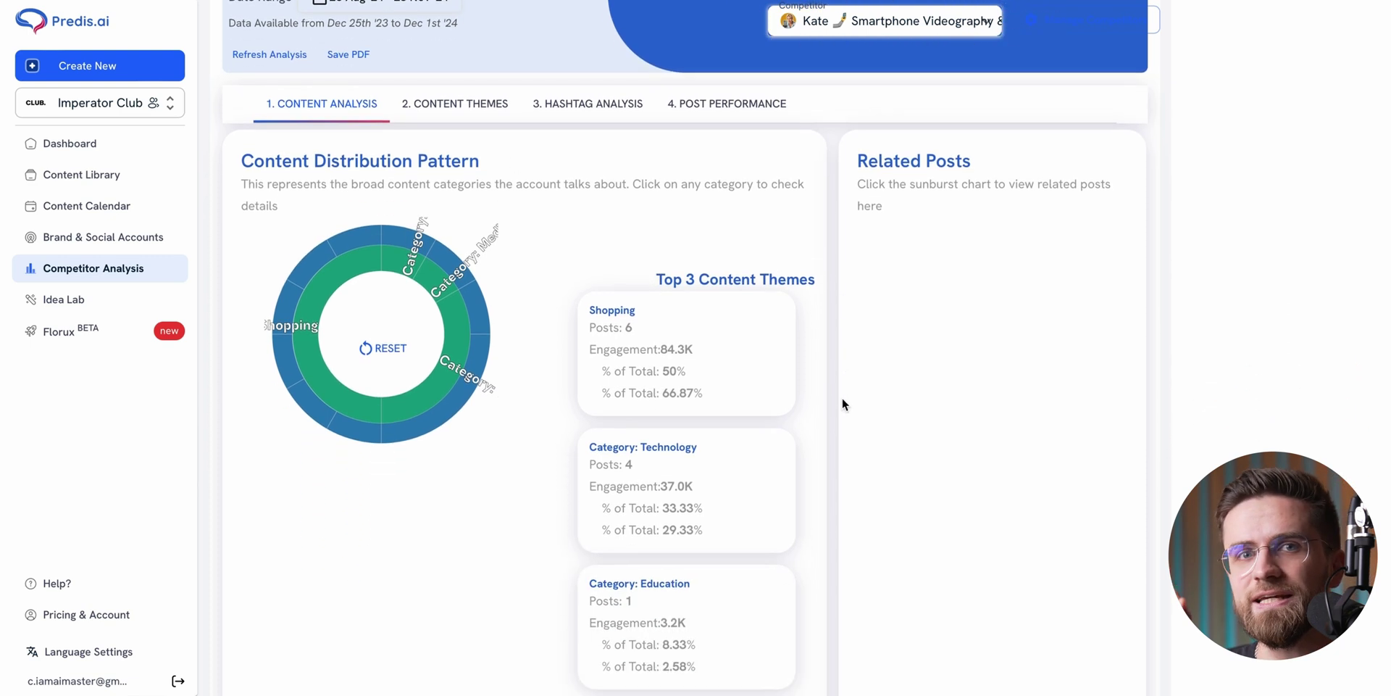
scroll(842, 397, down, 3)
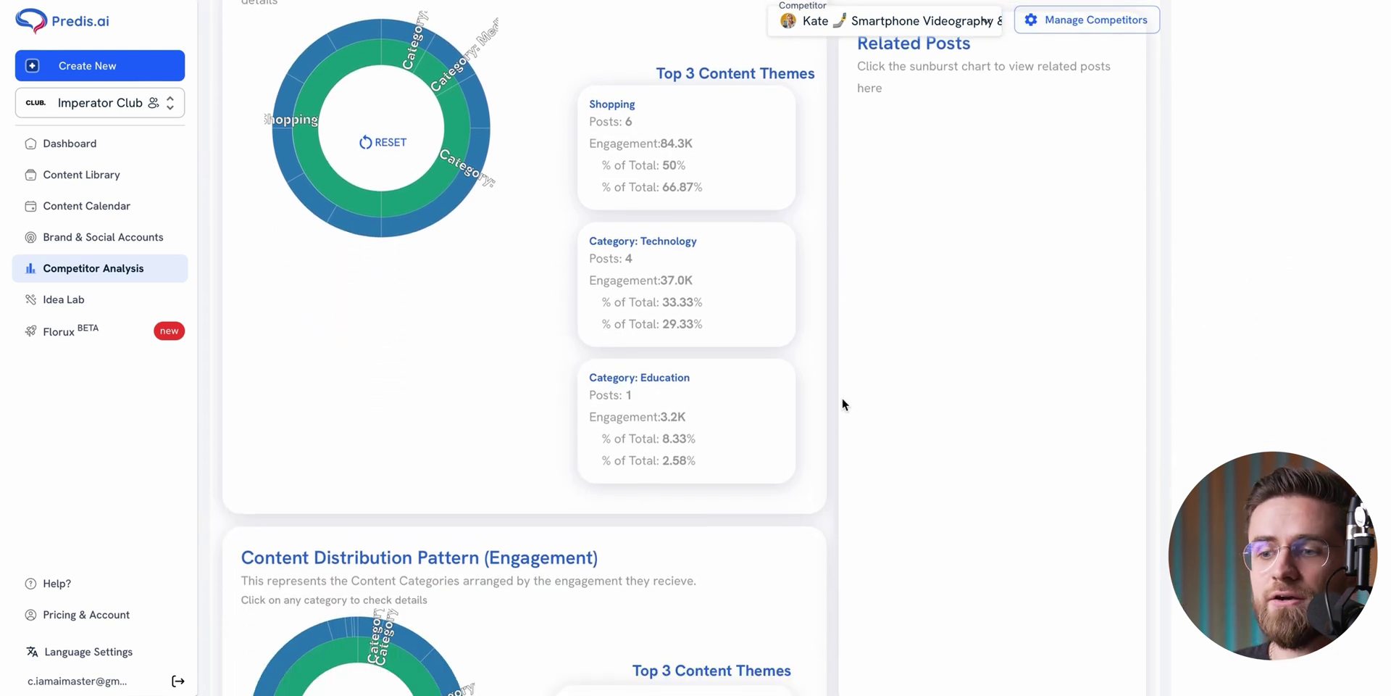
scroll(842, 397, down, 9)
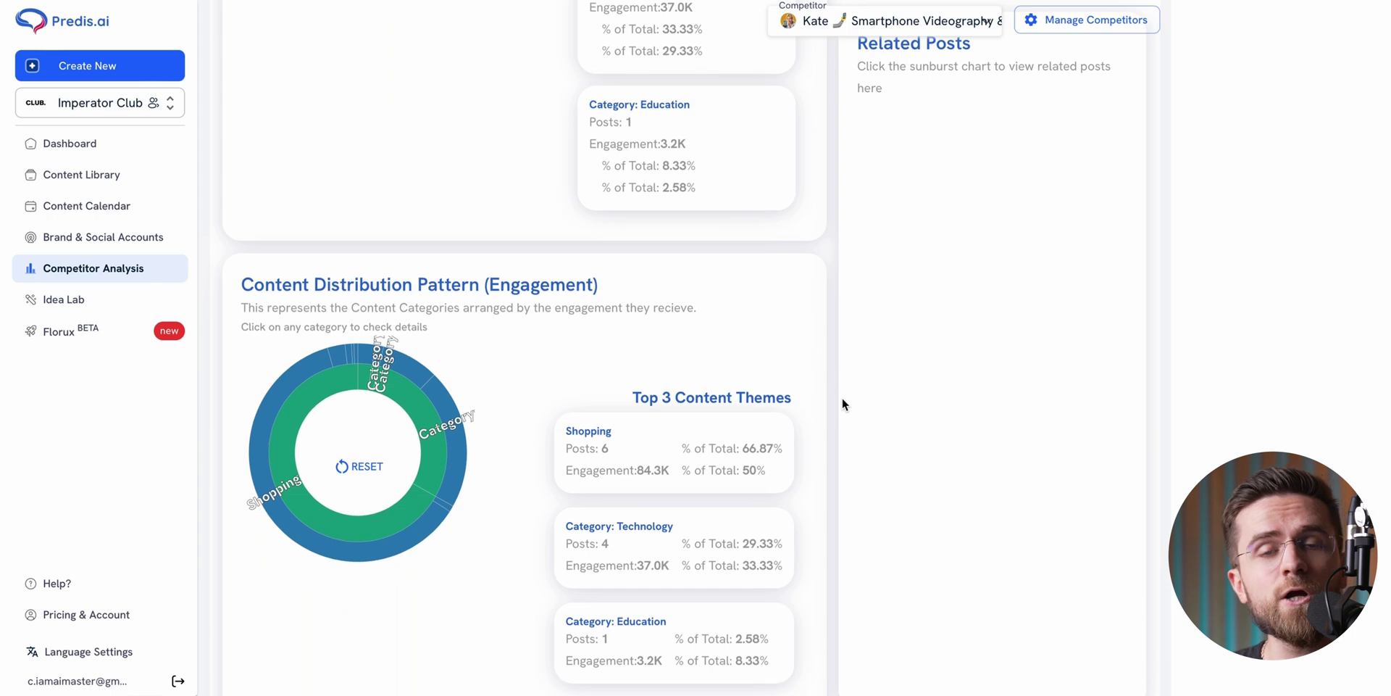
scroll(842, 398, down, 4)
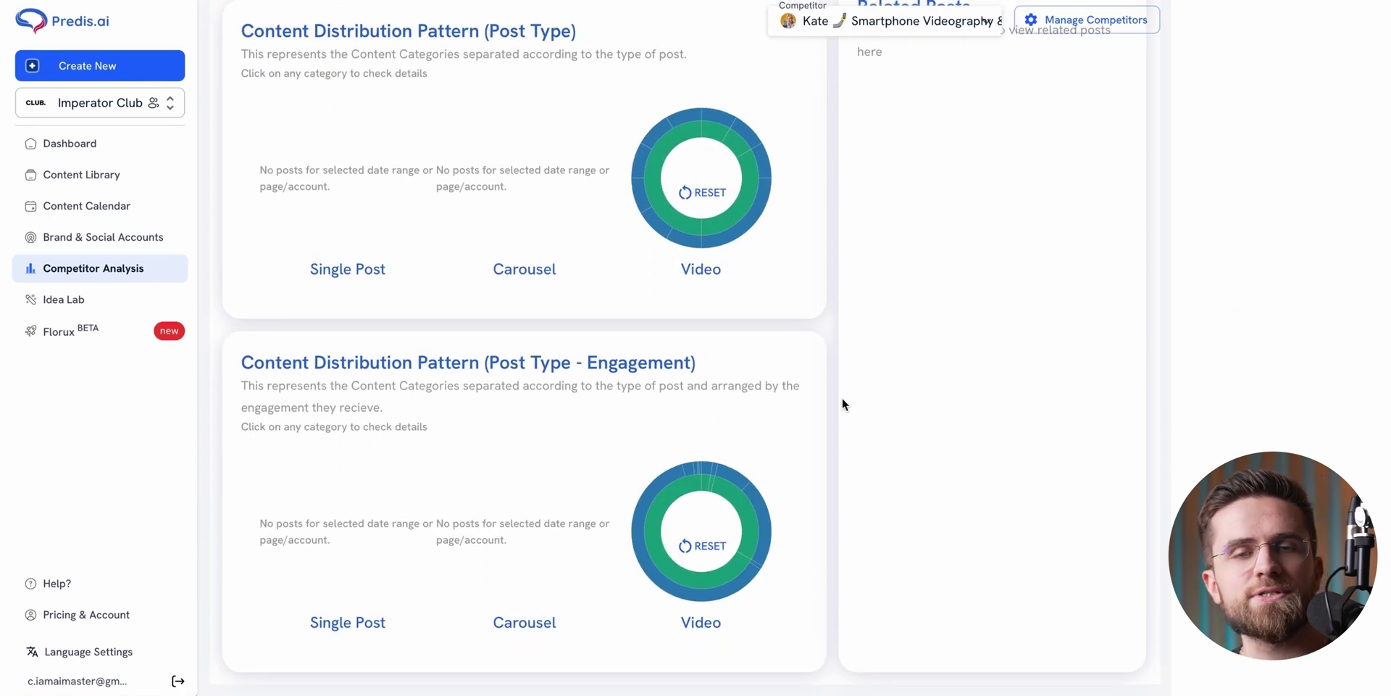
scroll(842, 397, up, 15)
View the creator's Content Themes and Hashtag Analysis results
click(463, 353)
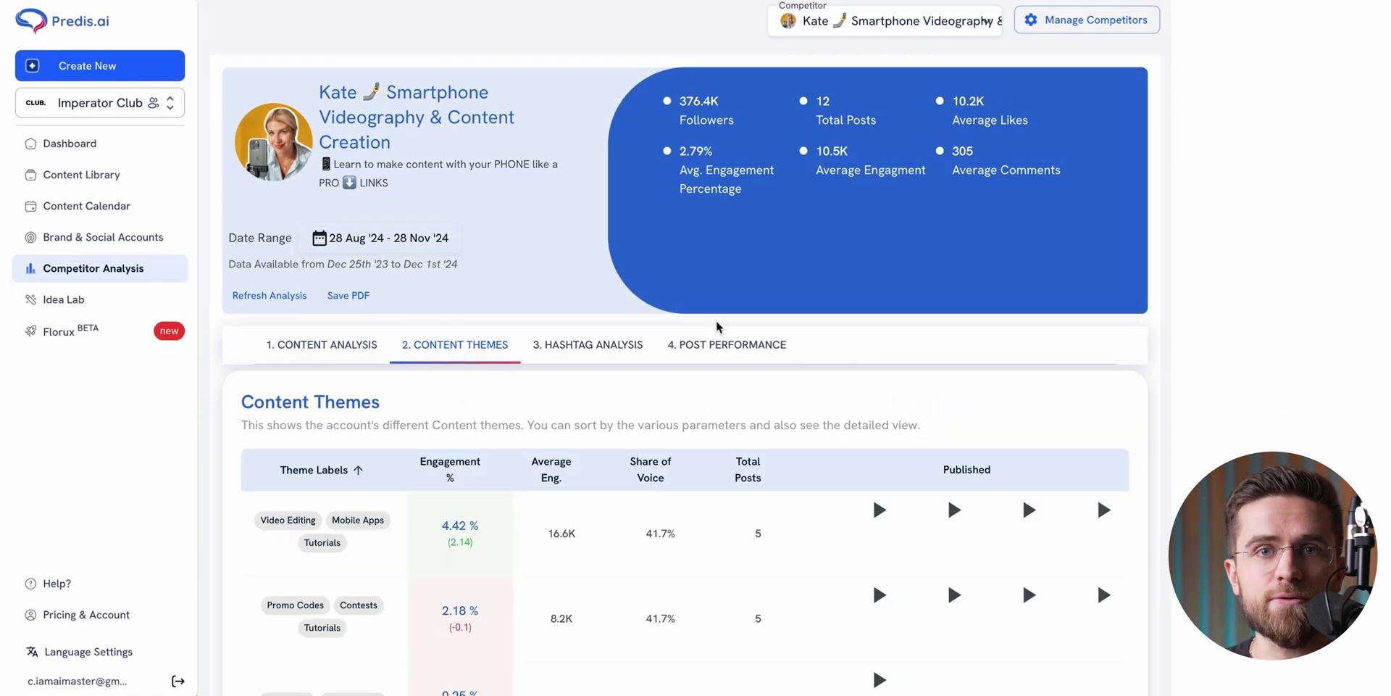
scroll(724, 389, down, 2)
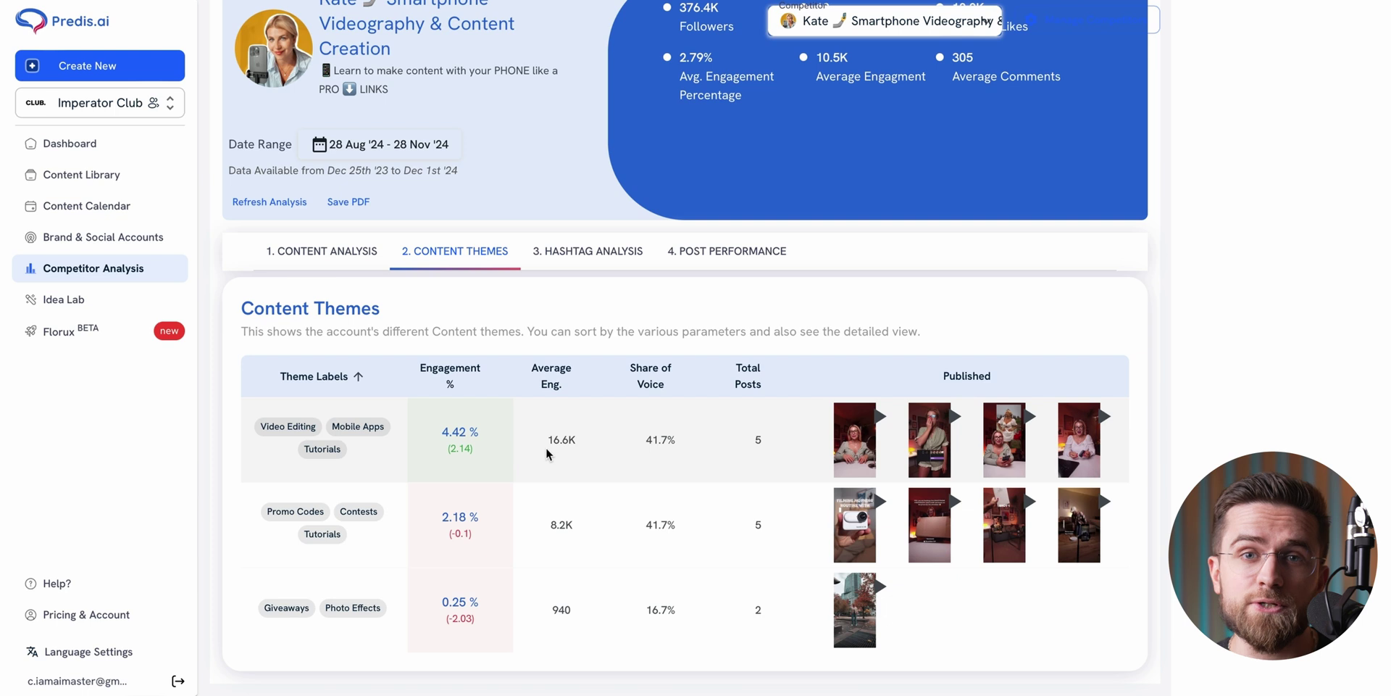
click(601, 253)
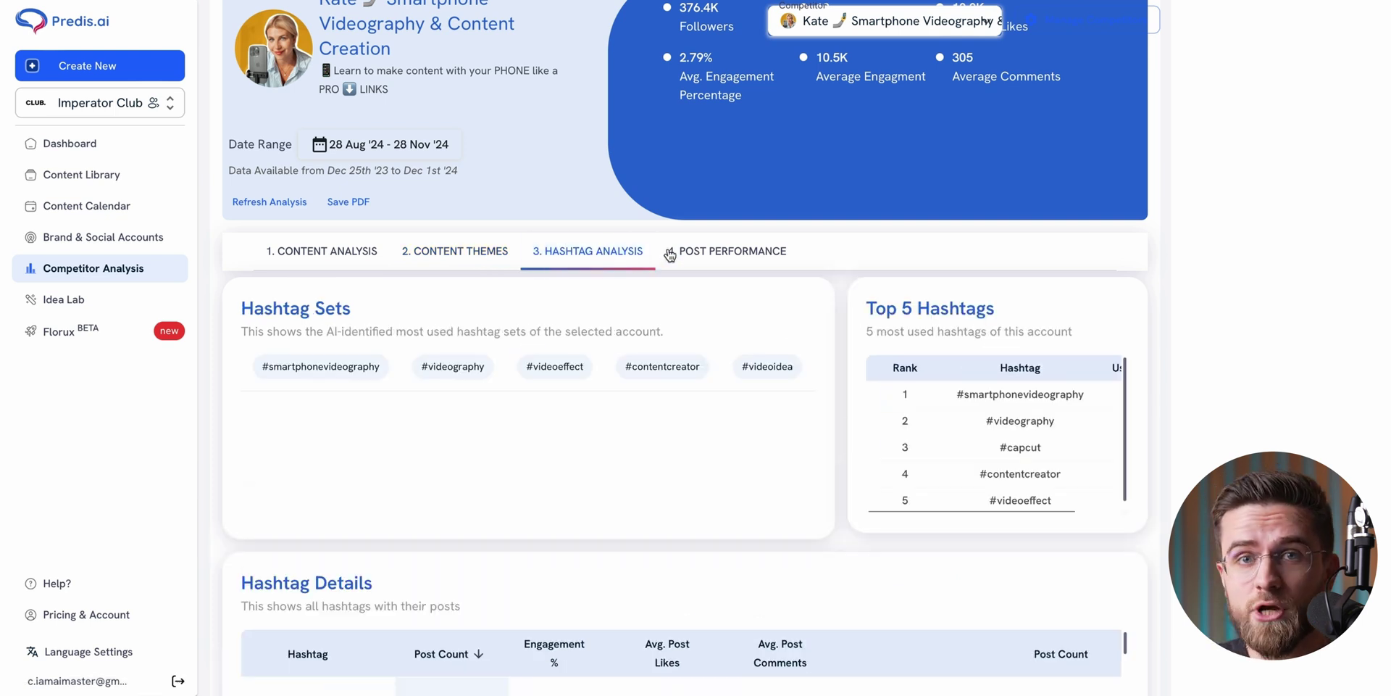
scroll(837, 323, down, 3)
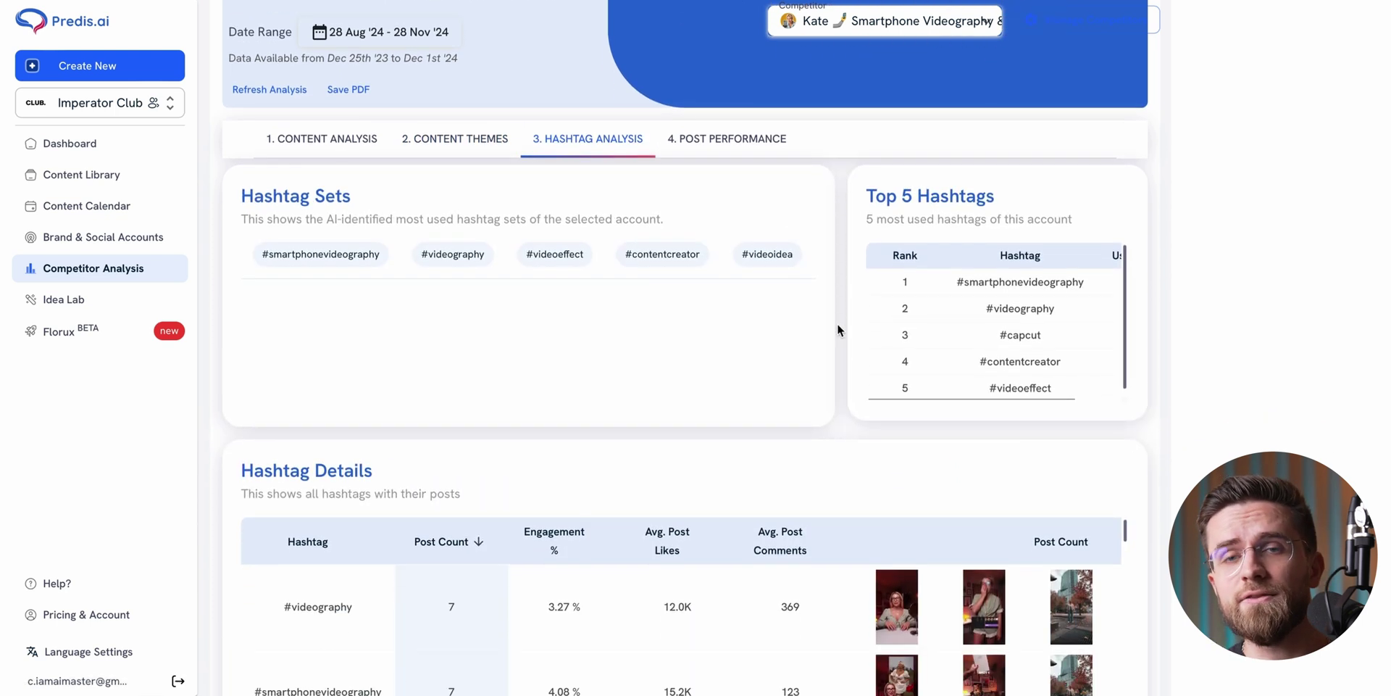
scroll(838, 331, up, 5)
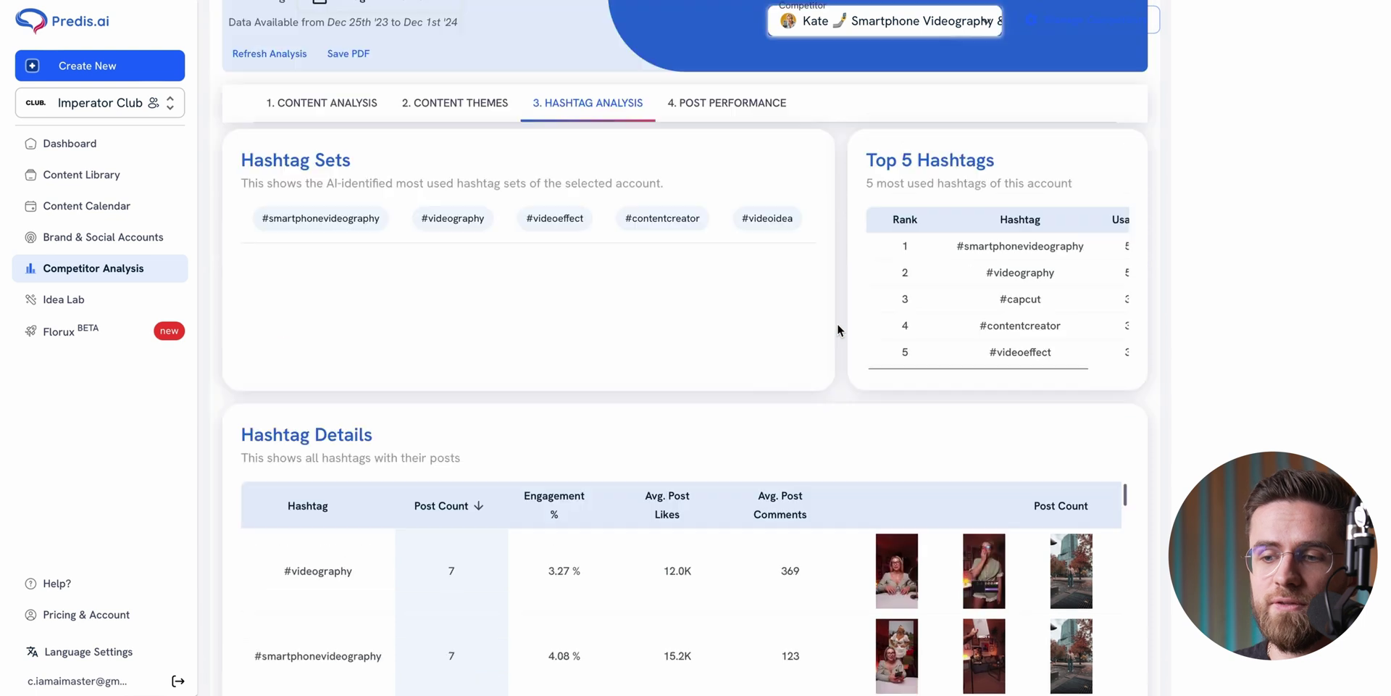
click(755, 353)
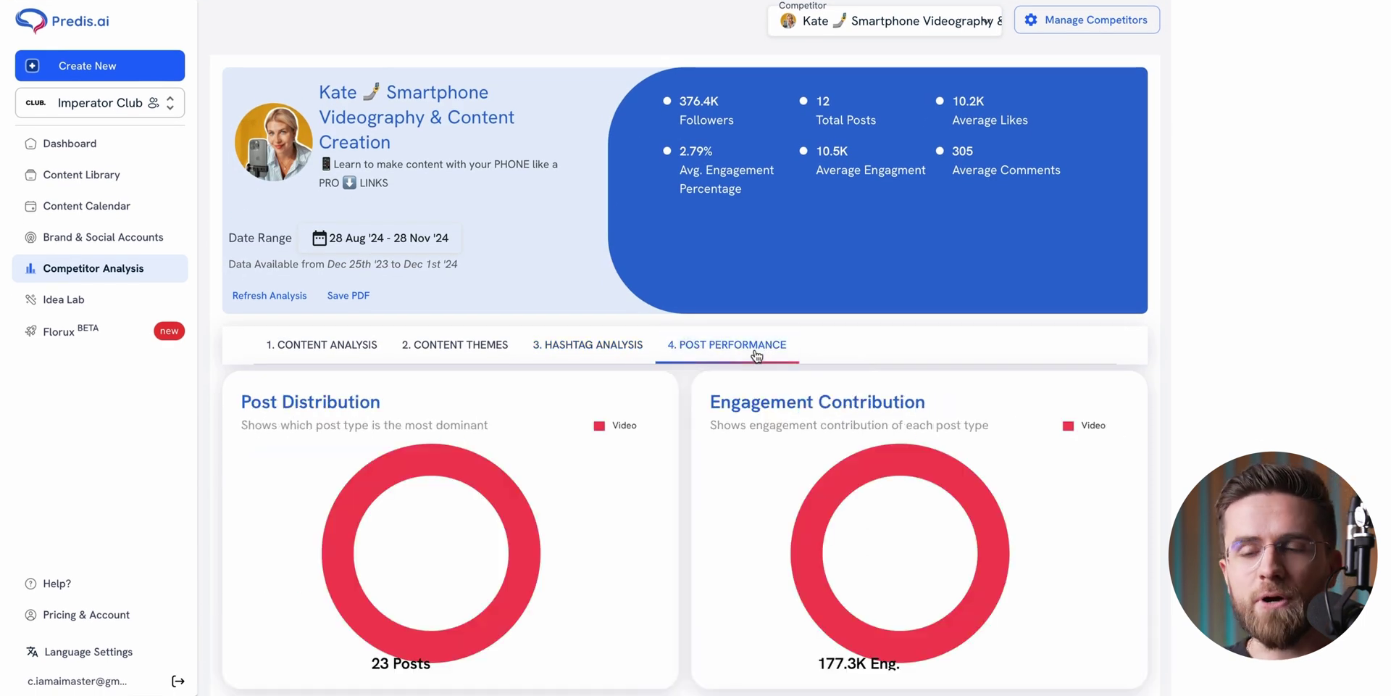
Scroll past the activity charts, weekly patterns and Best Performing Posts into the All Posts table
scroll(689, 402, down, 5)
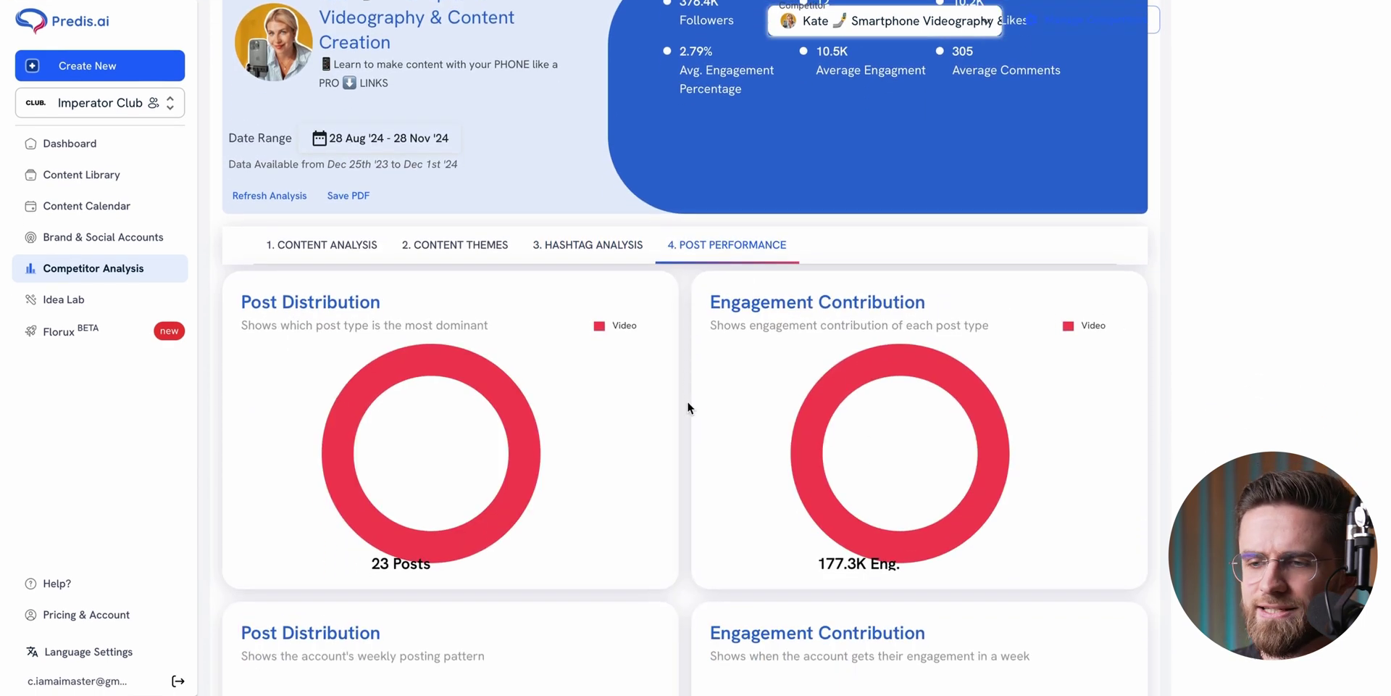
scroll(688, 403, down, 6)
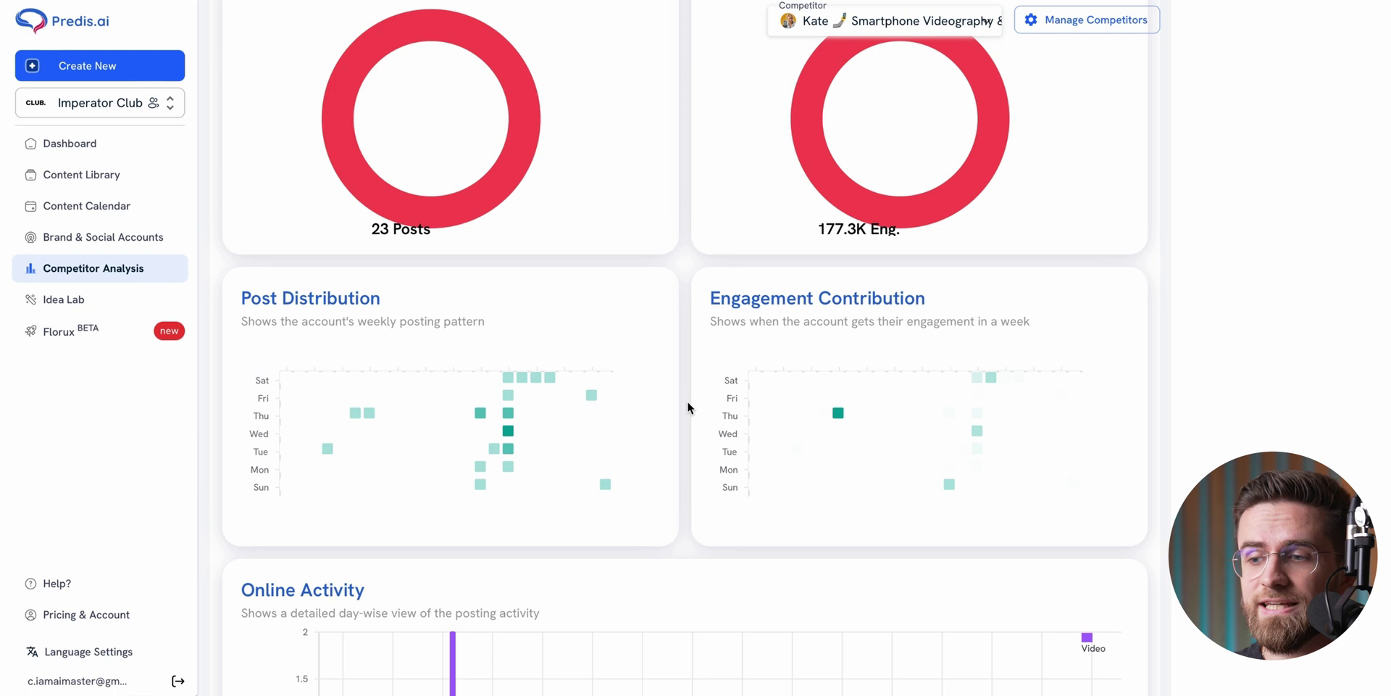
scroll(688, 408, down, 4)
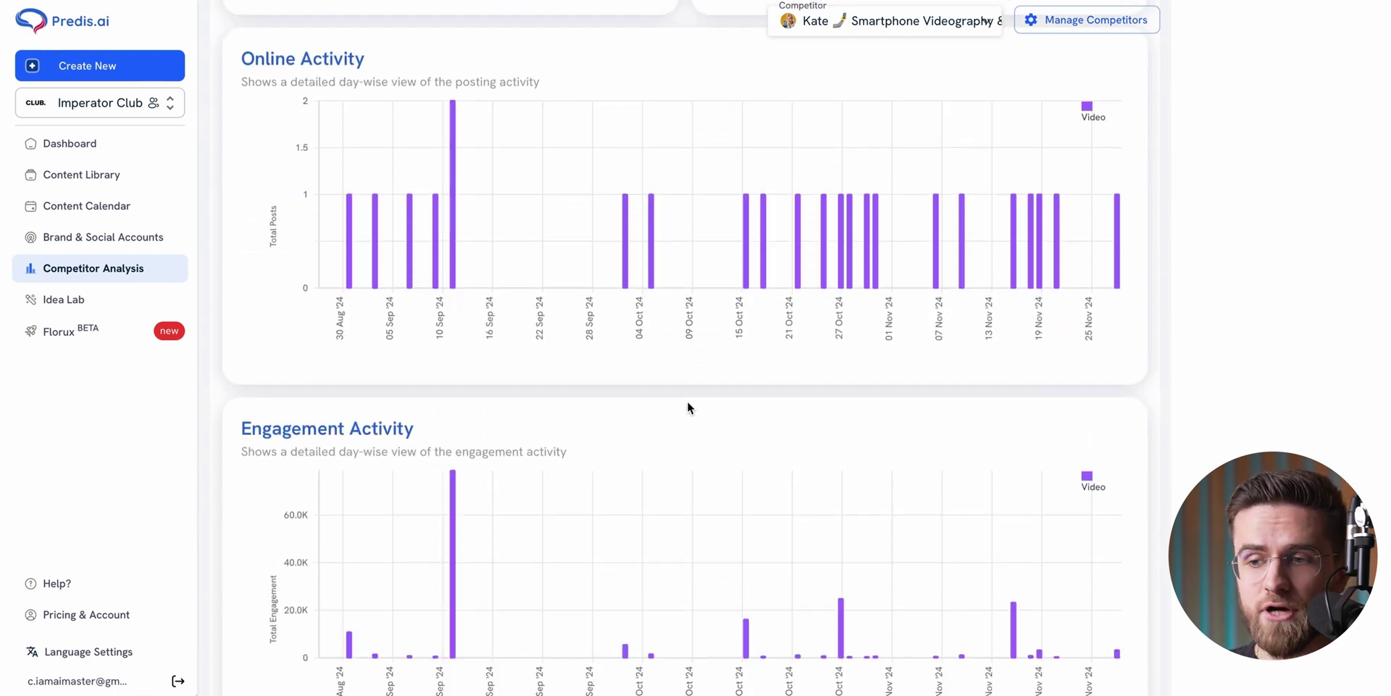
scroll(688, 407, down, 5)
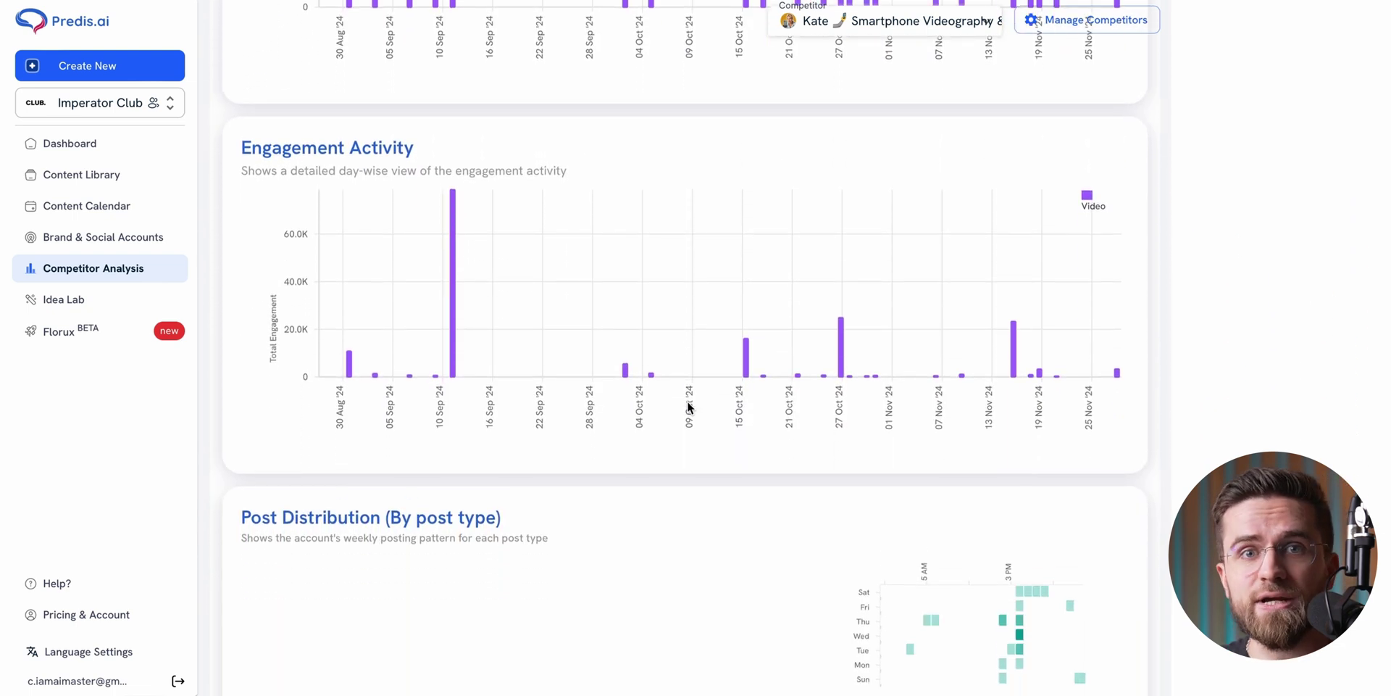
scroll(689, 407, down, 5)
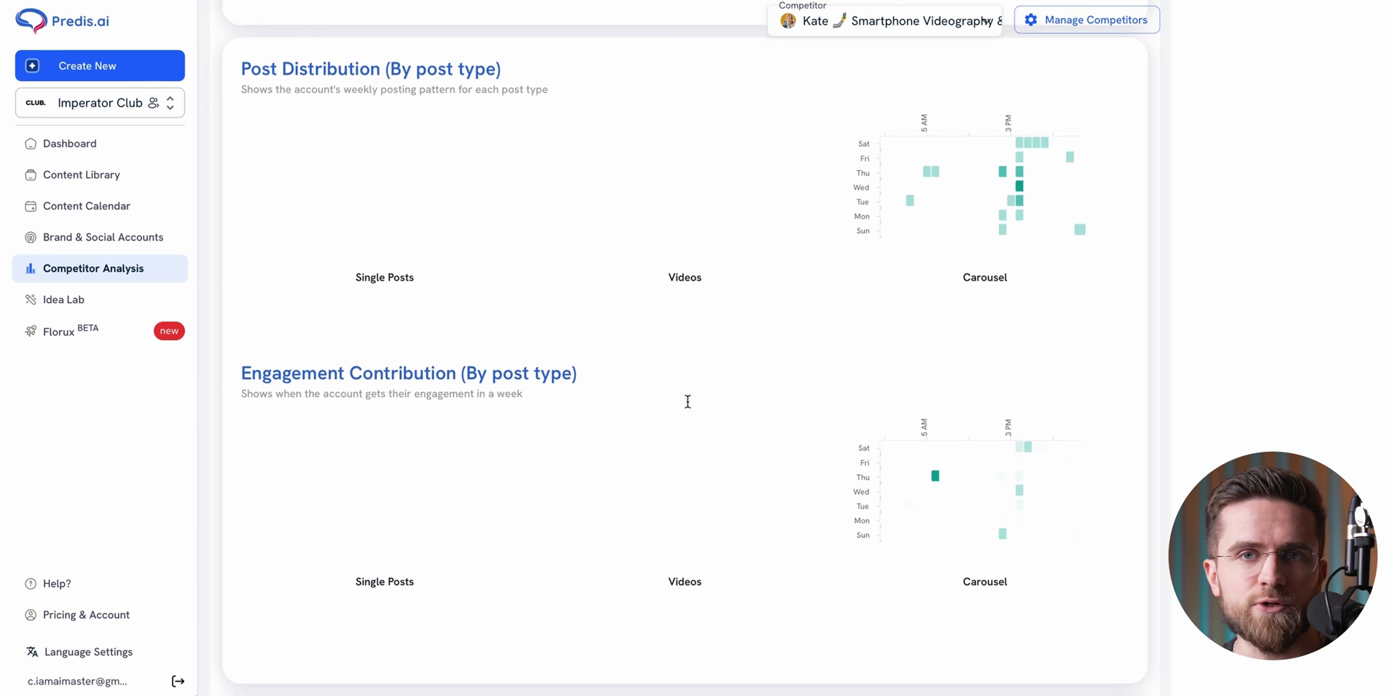
scroll(689, 408, down, 5)
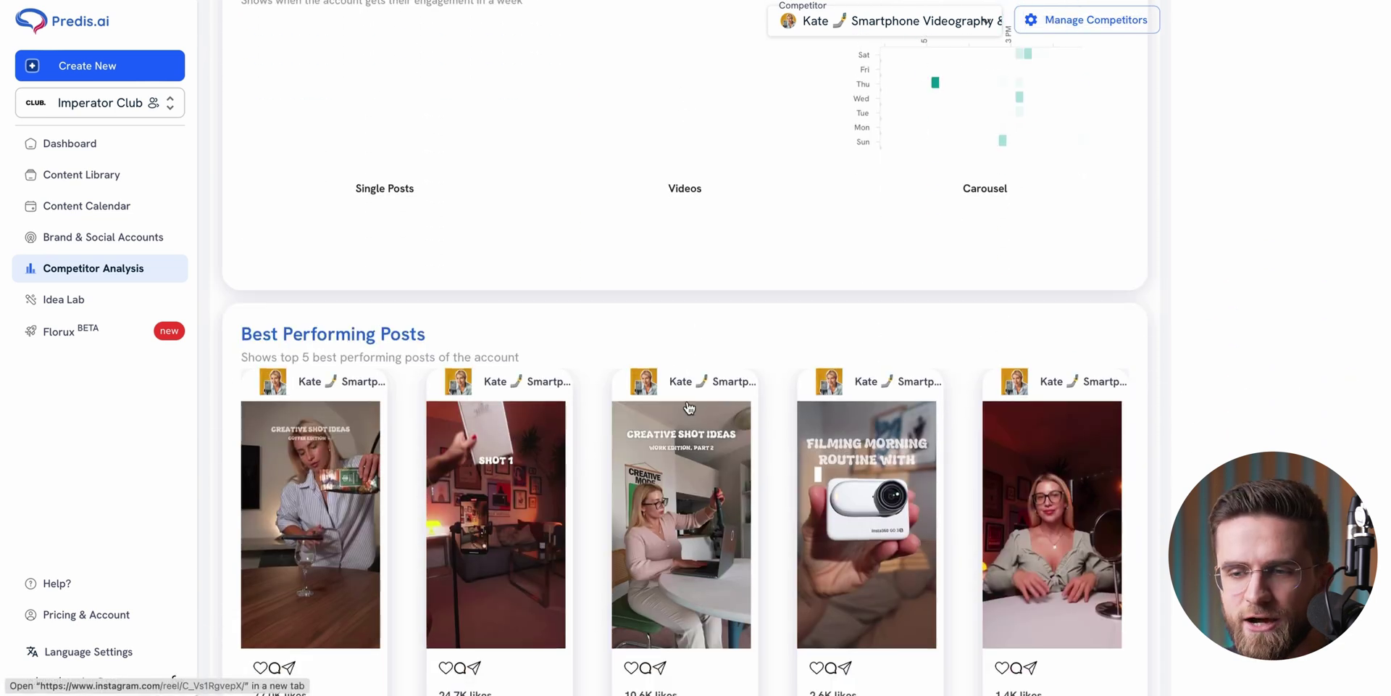
scroll(689, 408, down, 4)
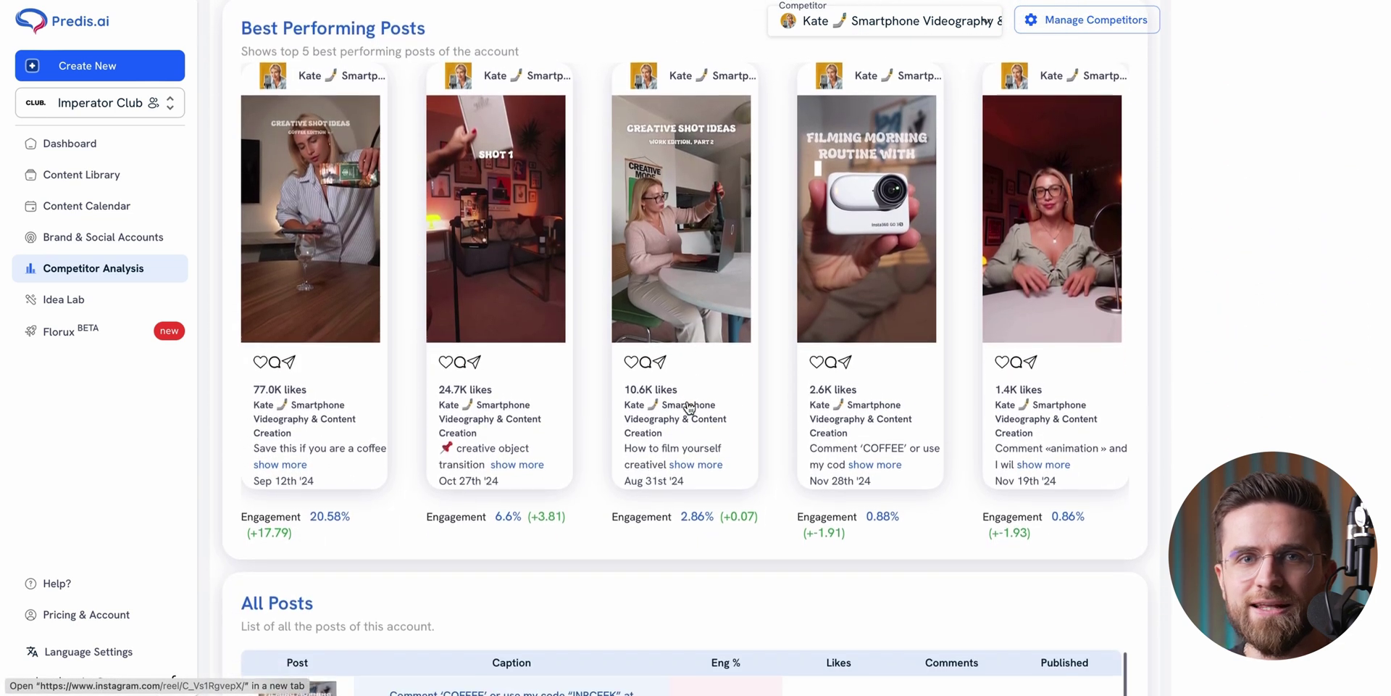
scroll(688, 401, down, 3)
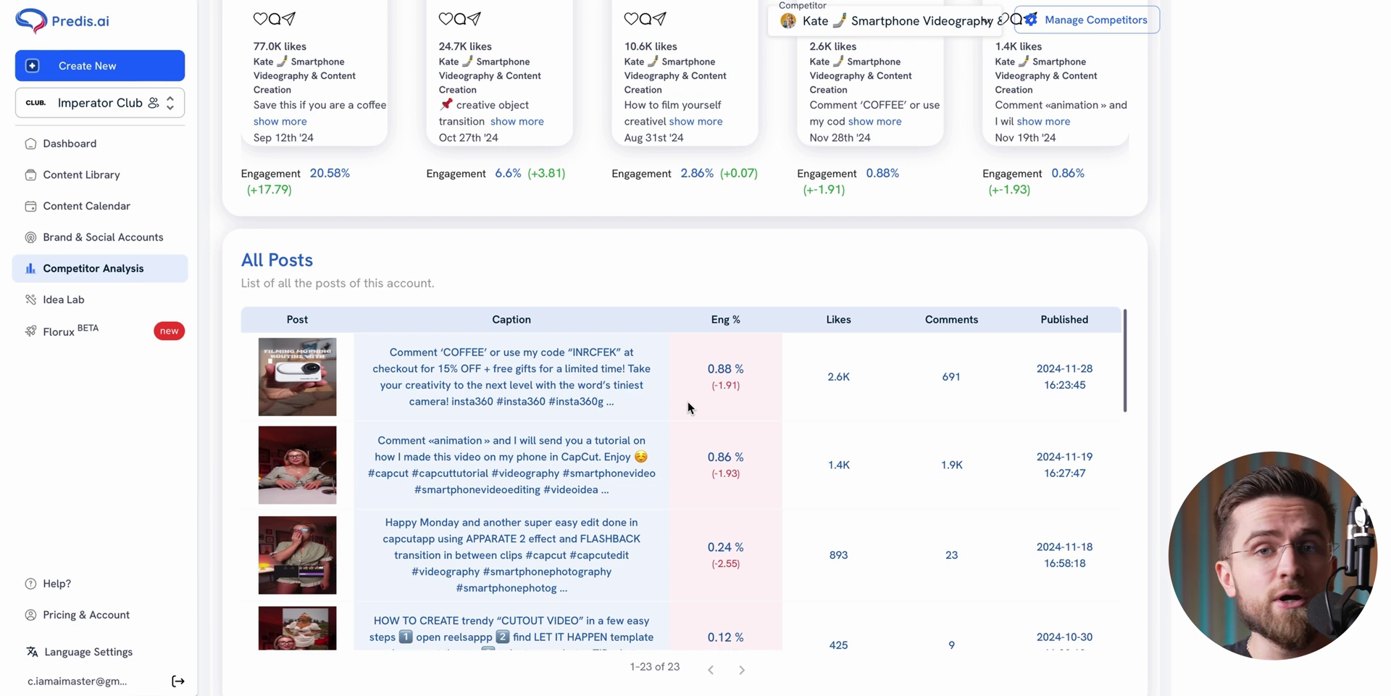
scroll(689, 401, down, 1)
scroll(688, 401, down, 15)
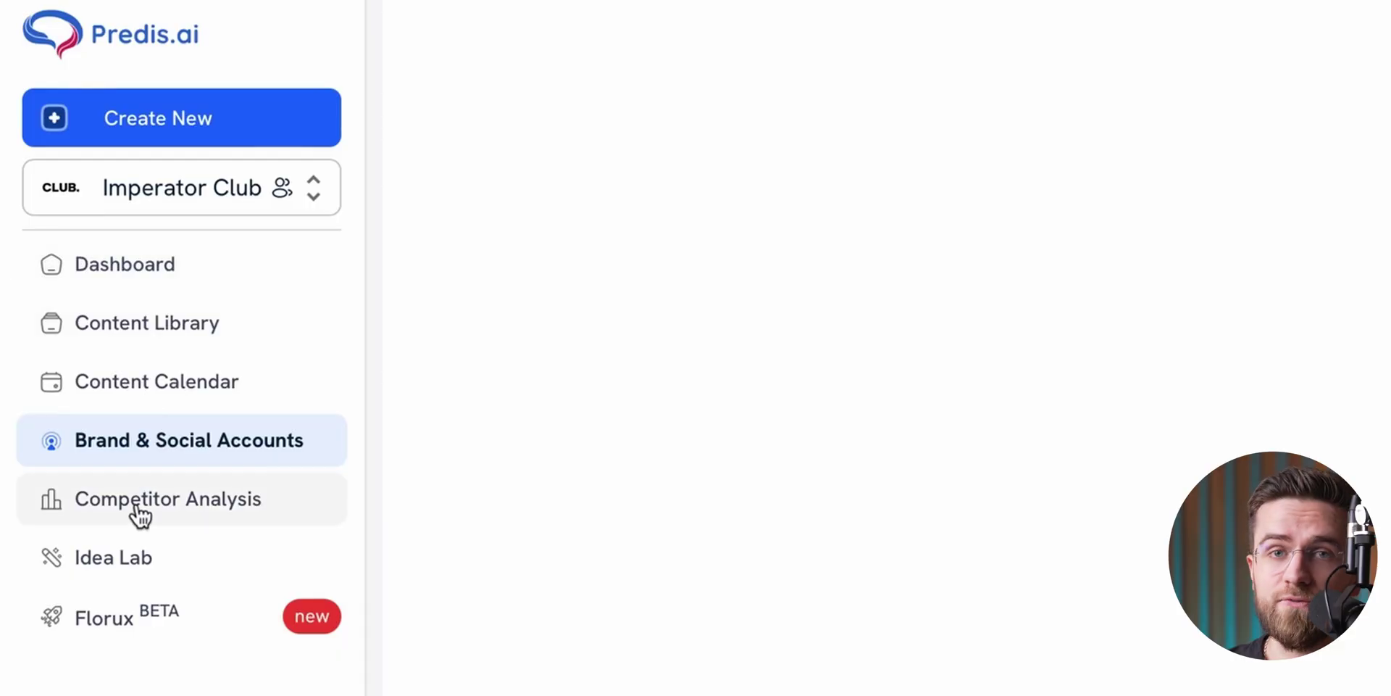
In a new Idea Lab chat, ask for Instagram post ideas for a dog toy business
click(129, 563)
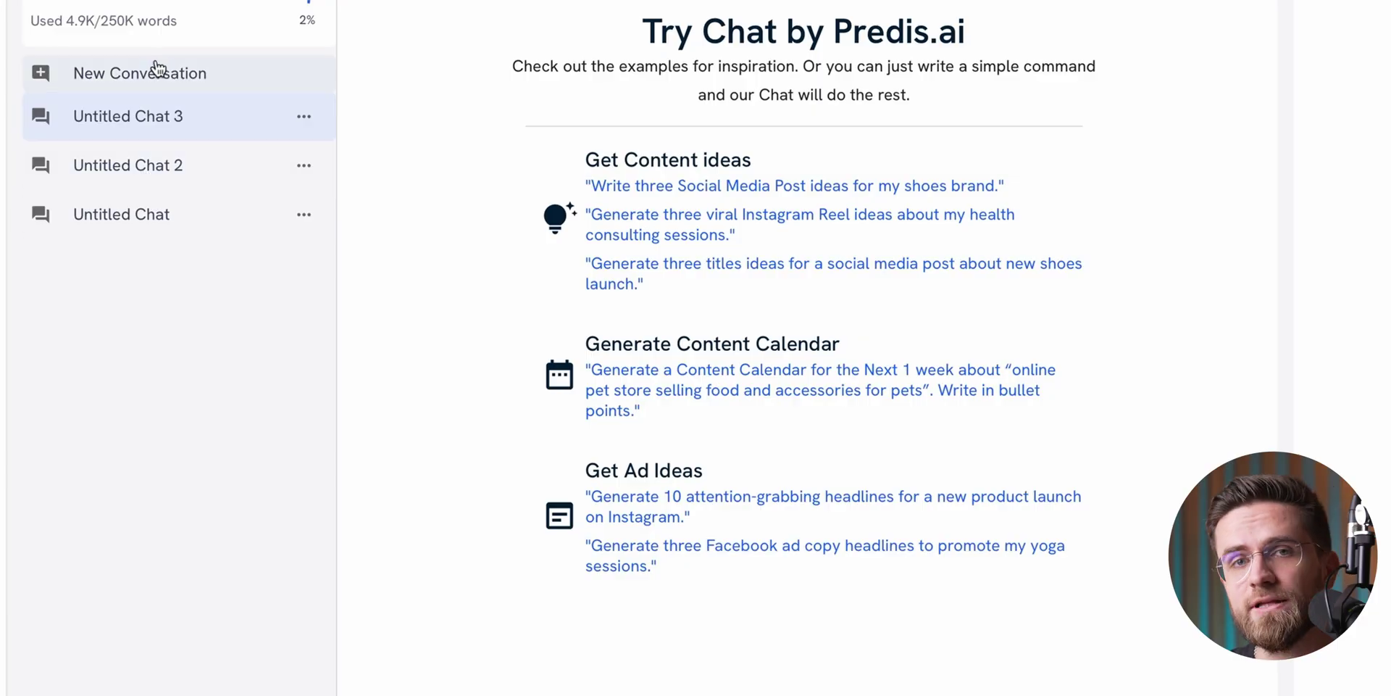
click(156, 73)
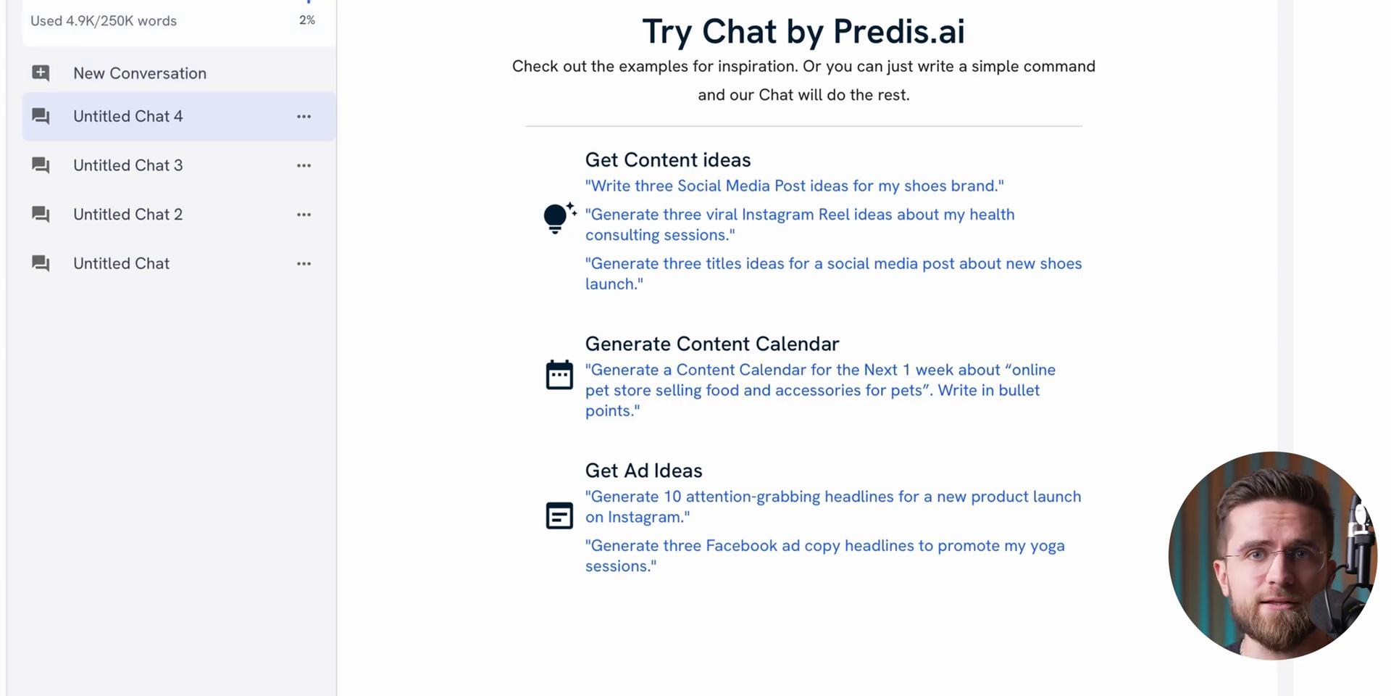
text(give me ideas for instagram posts for my business that sells dog toys)
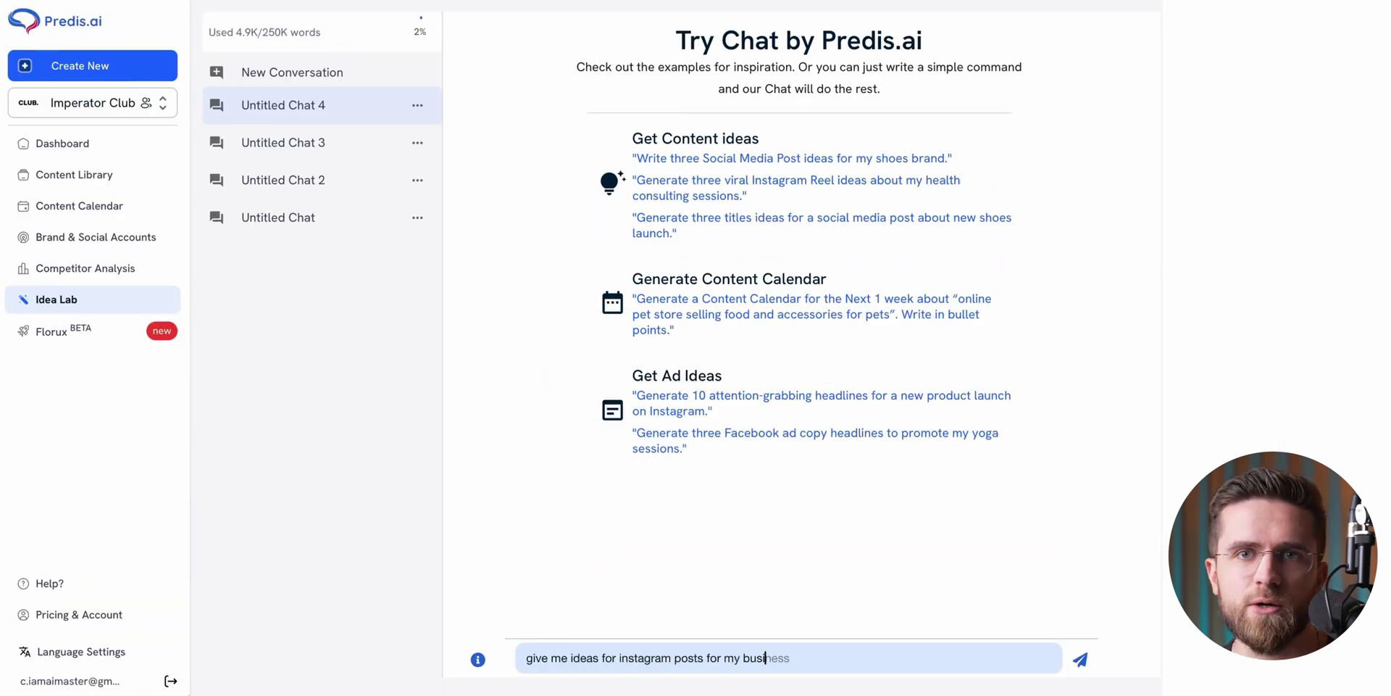
key(Return)
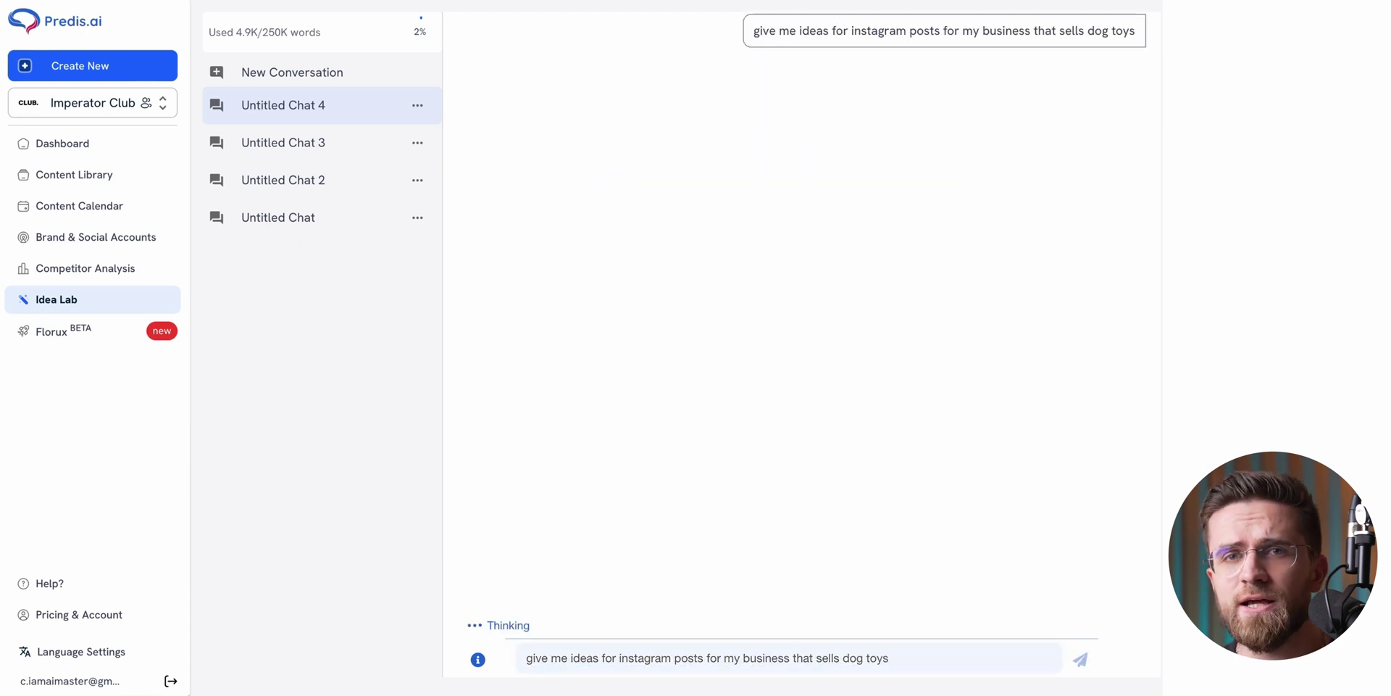
Ask the chat to write a full post on idea number 5, the Dog Toy Challenge
text(wr)
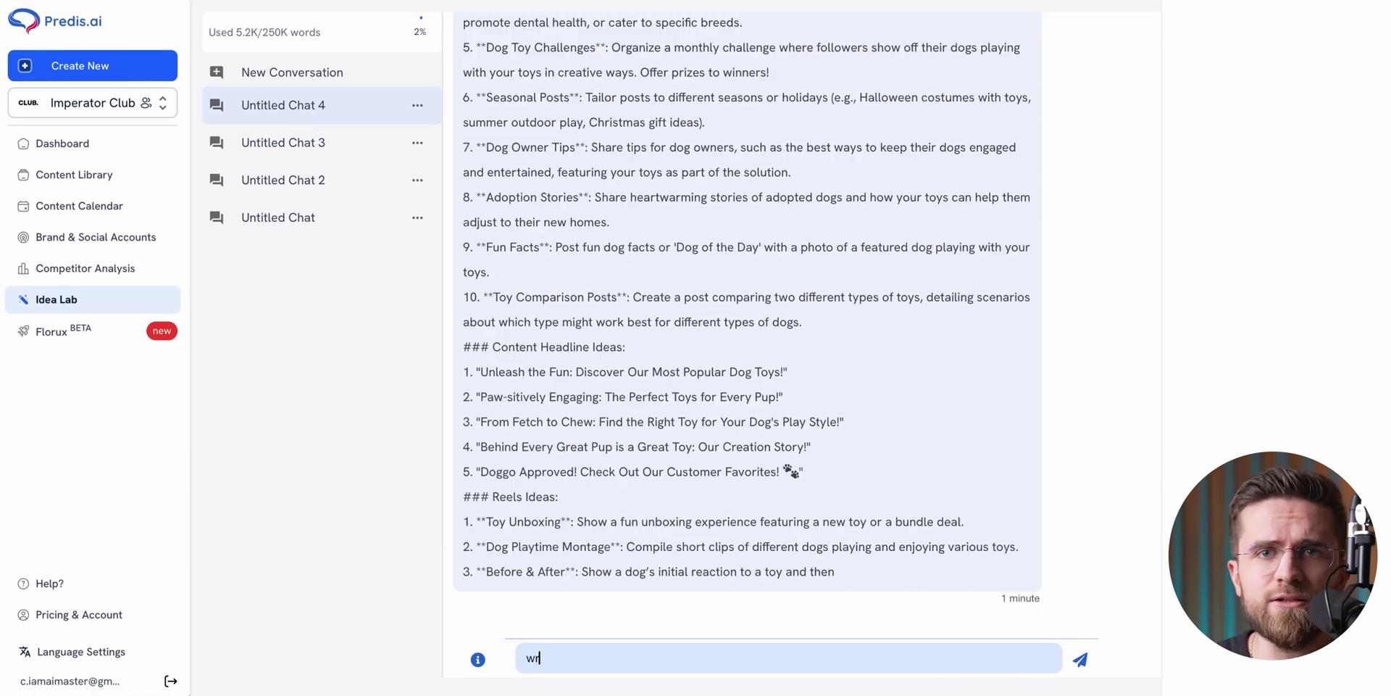
text(ite me a post on topic number 5)
key(Return)
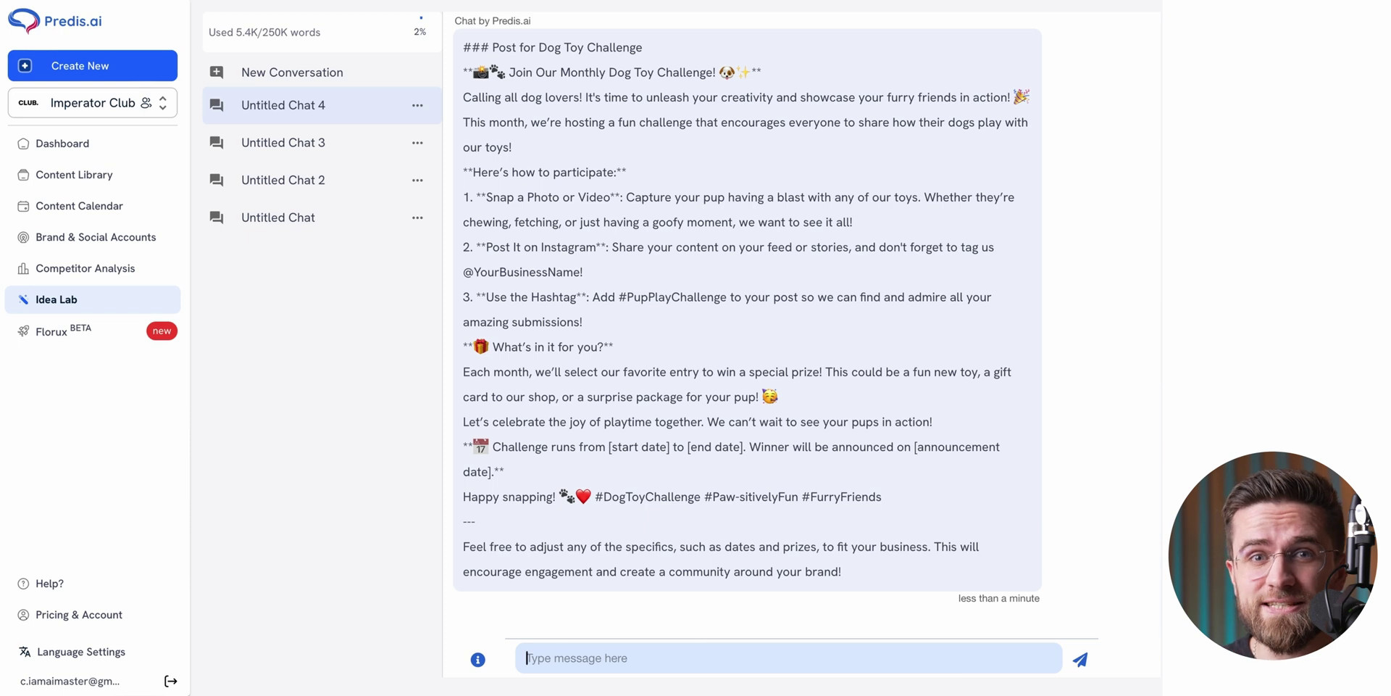
click(292, 72)
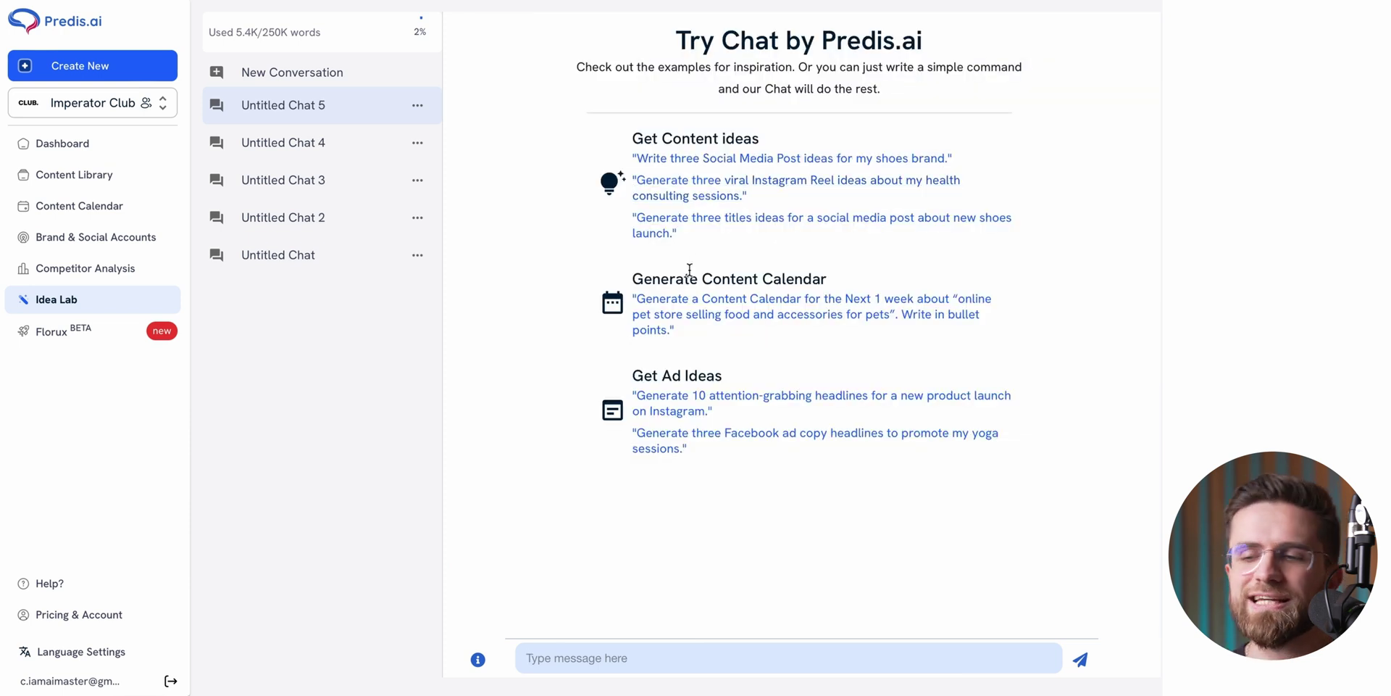
Generate a one-week pet store content calendar from the example prompt
click(681, 308)
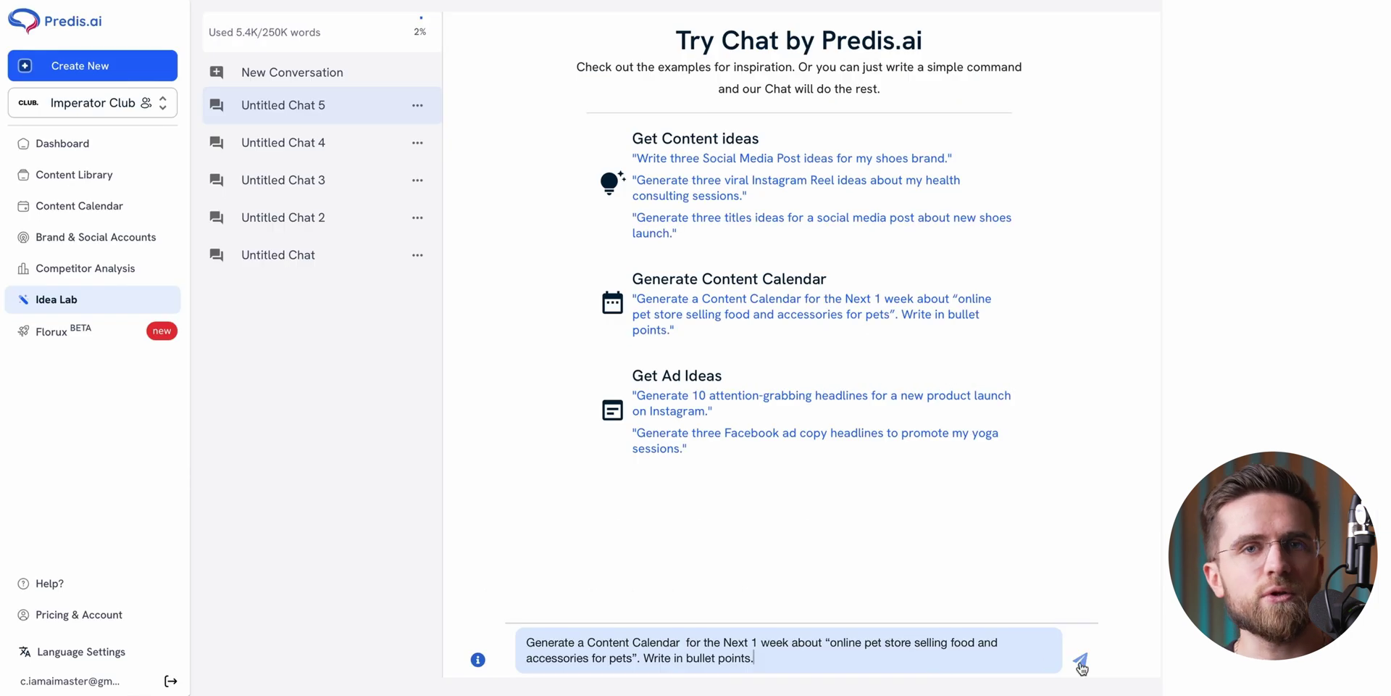
click(1081, 662)
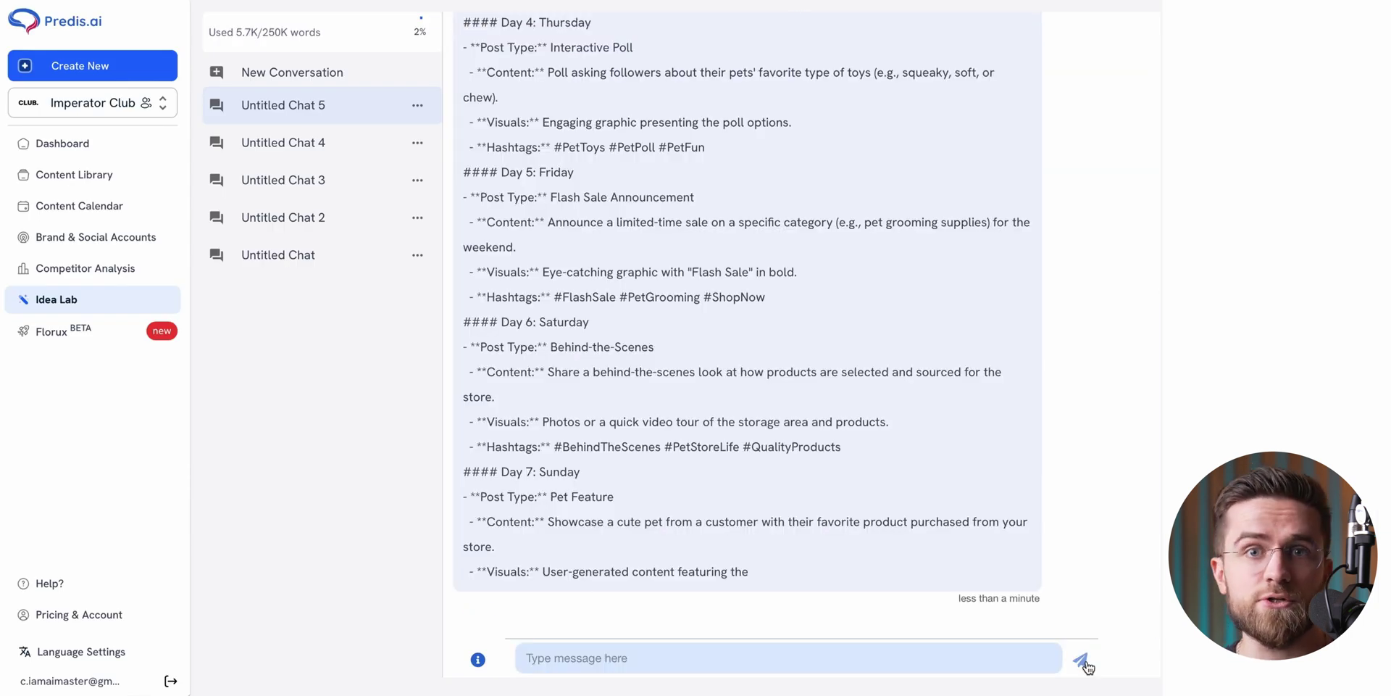
scroll(997, 355, up, 7)
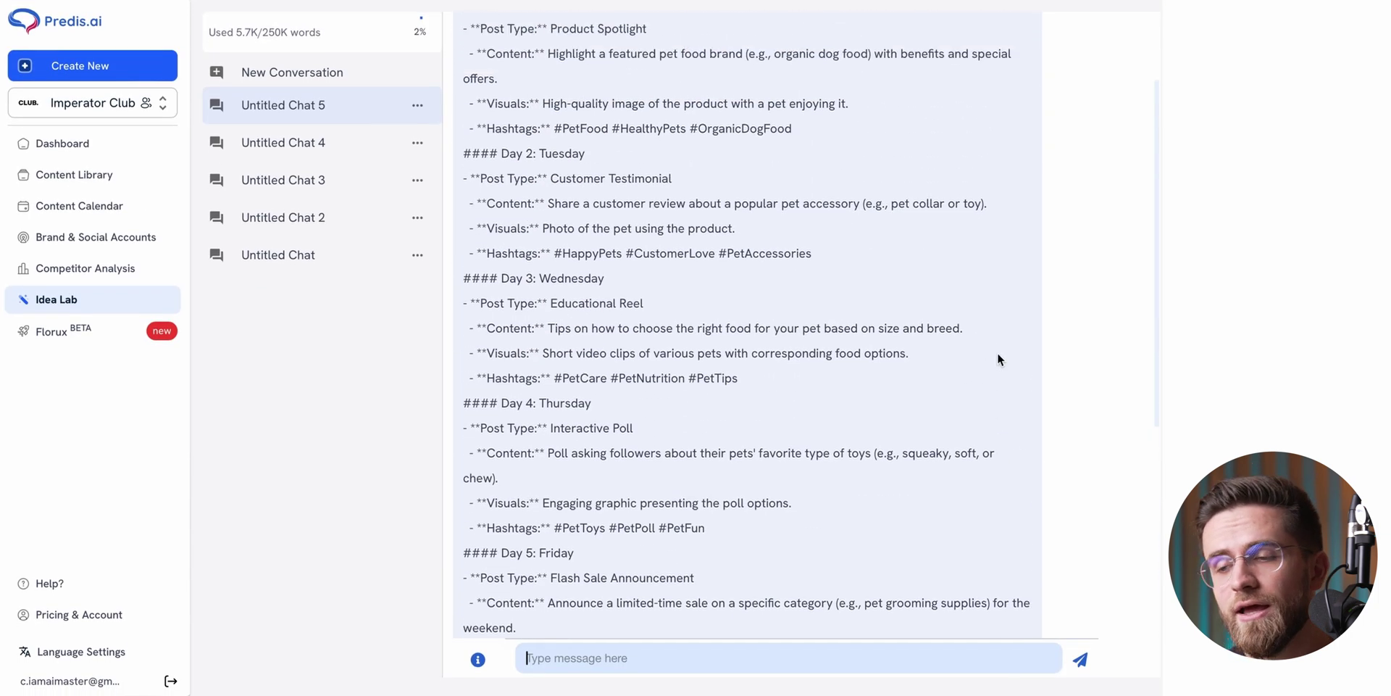
In a new chat, get three Facebook ad headlines for yoga sessions
scroll(997, 352, down, 3)
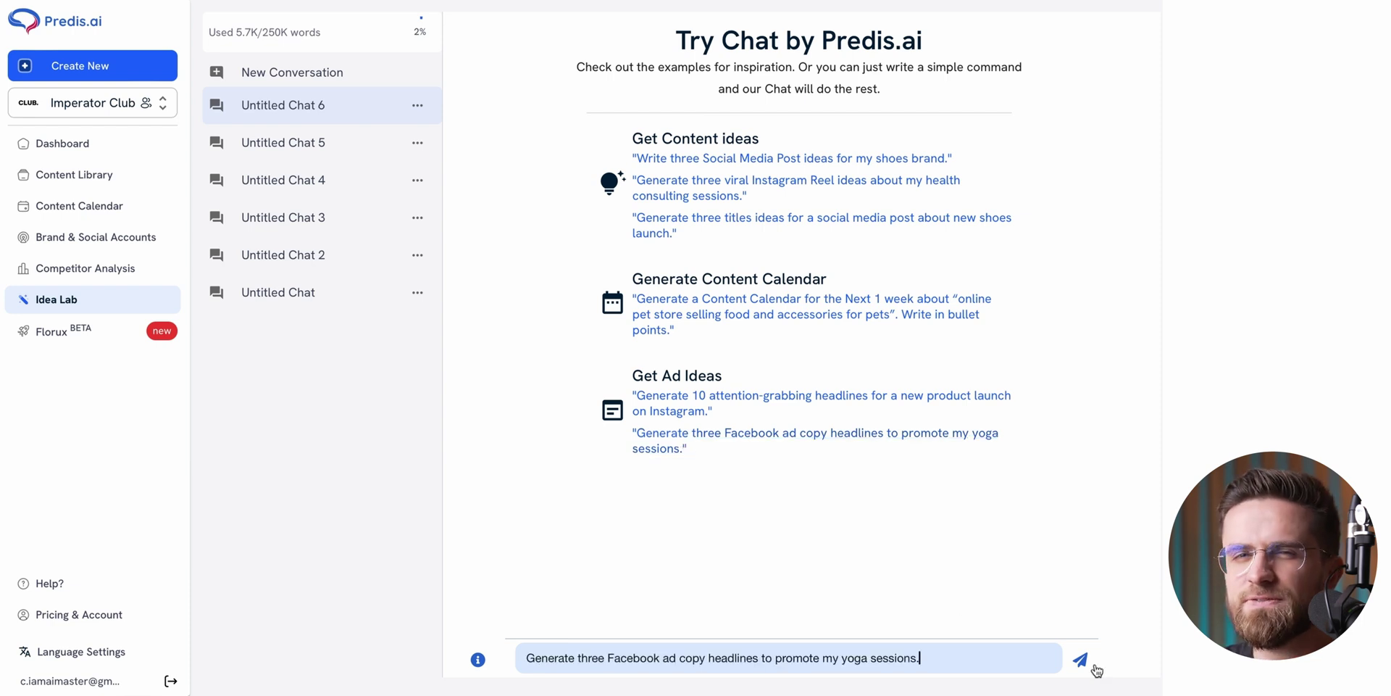
click(1081, 661)
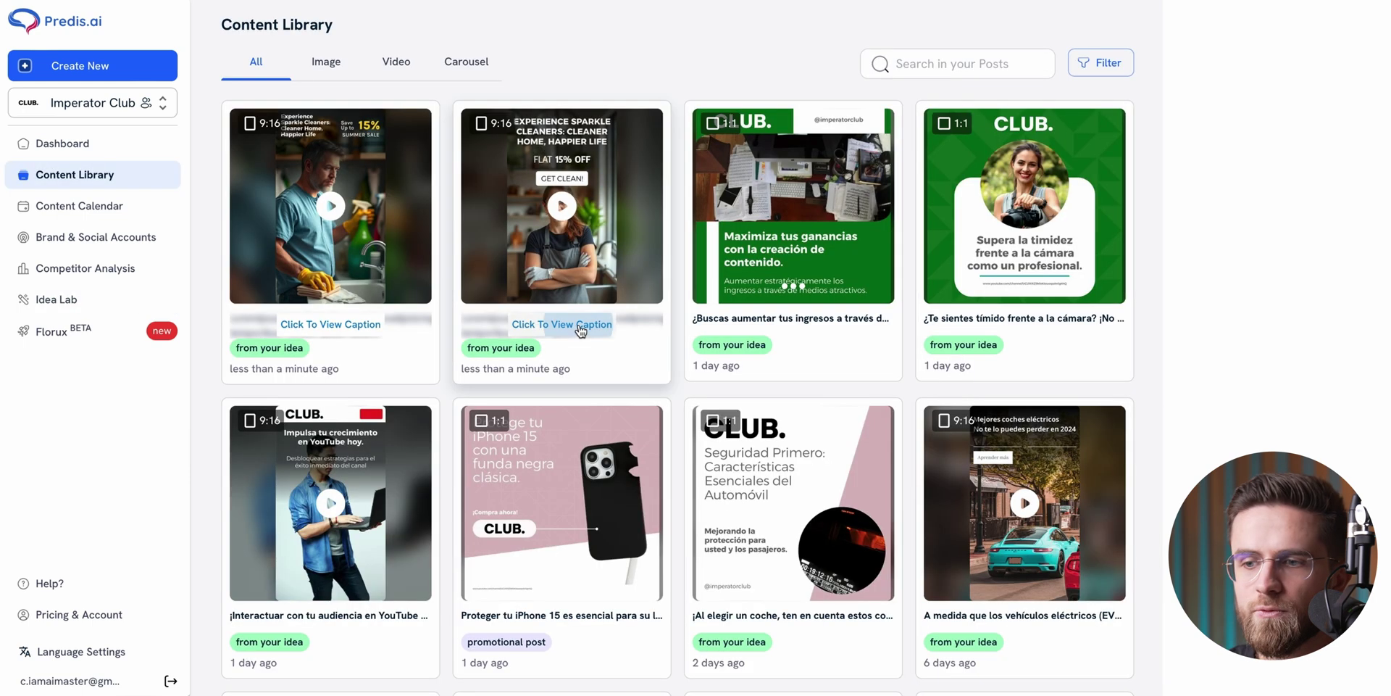
click(569, 326)
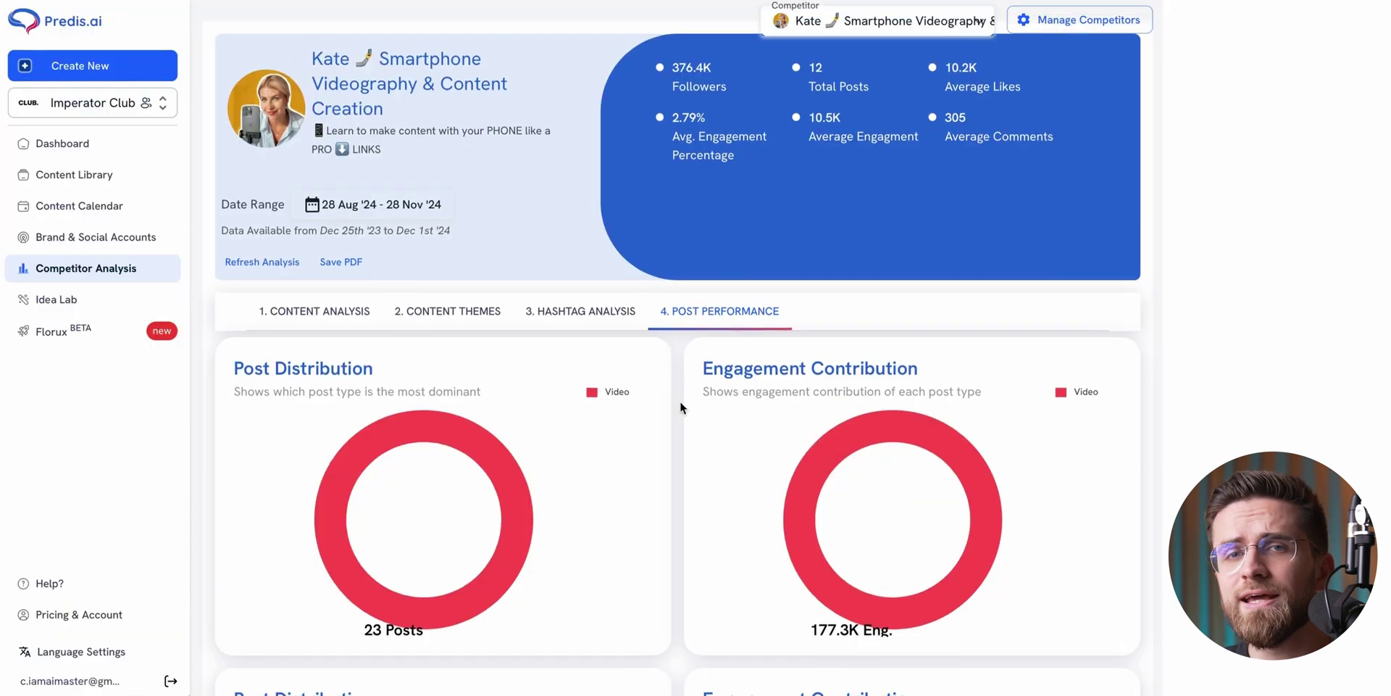
Generate a Florux creation for 'a short video about the benefits of organic food' with Use Brand Colors on
scroll(680, 401, down, 5)
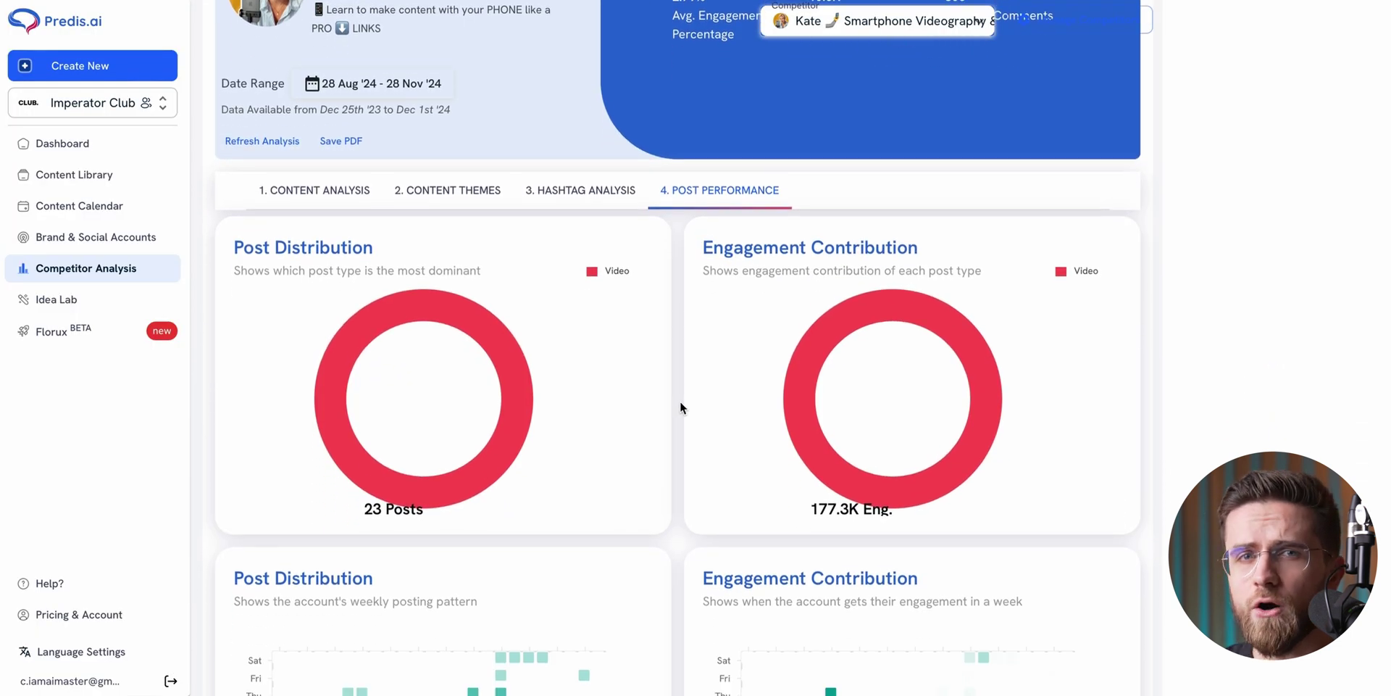
scroll(680, 402, down, 2)
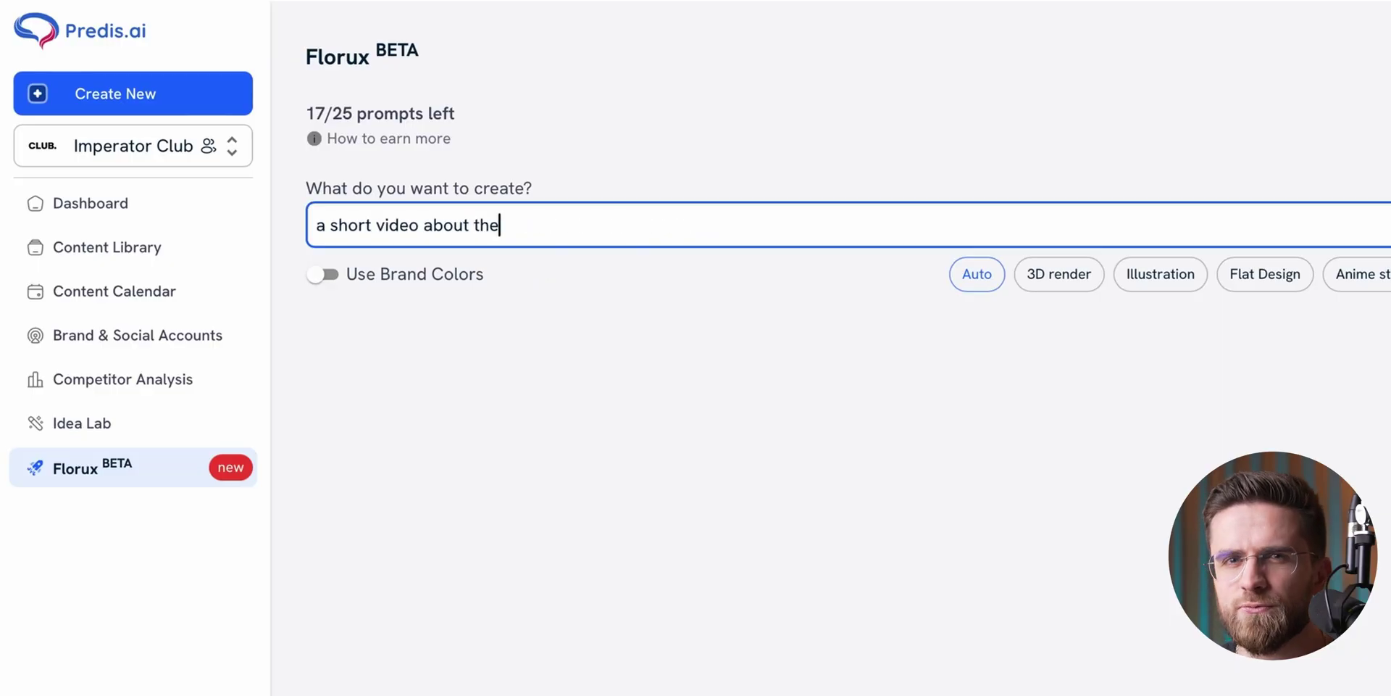
key(BackSpace)
text(ic food)
click(310, 297)
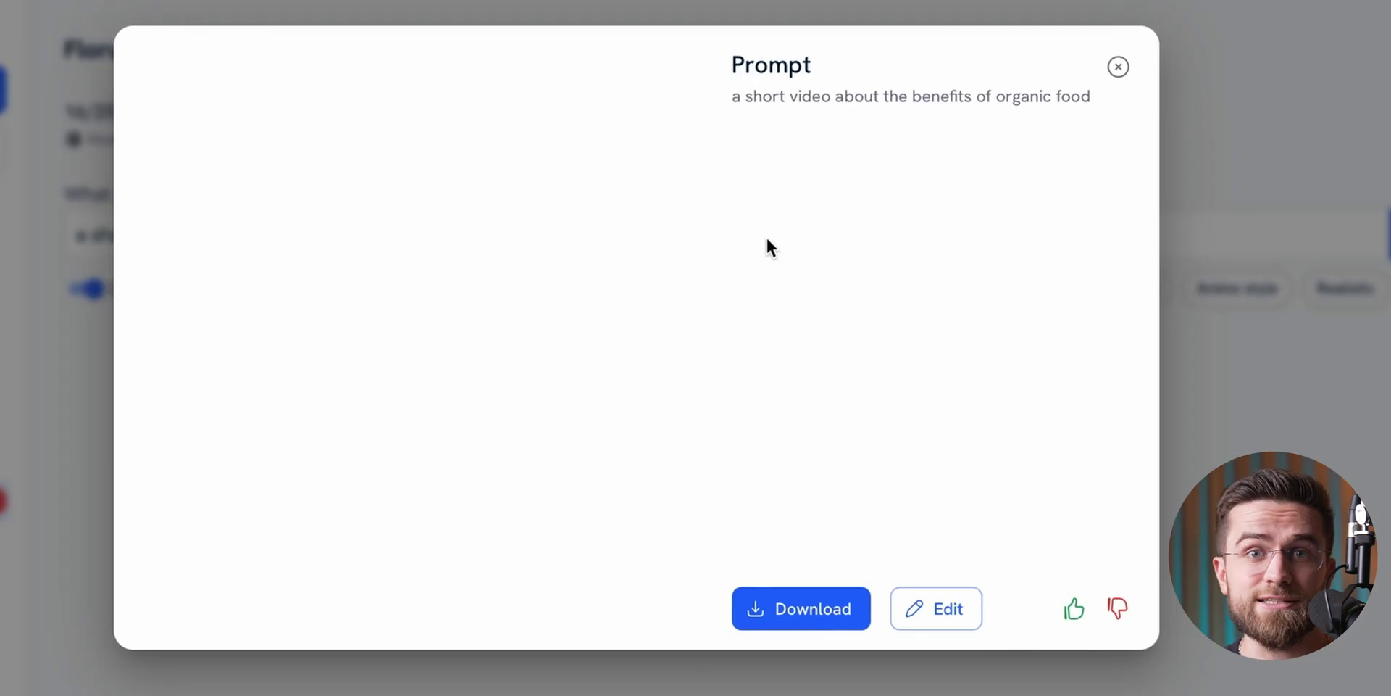